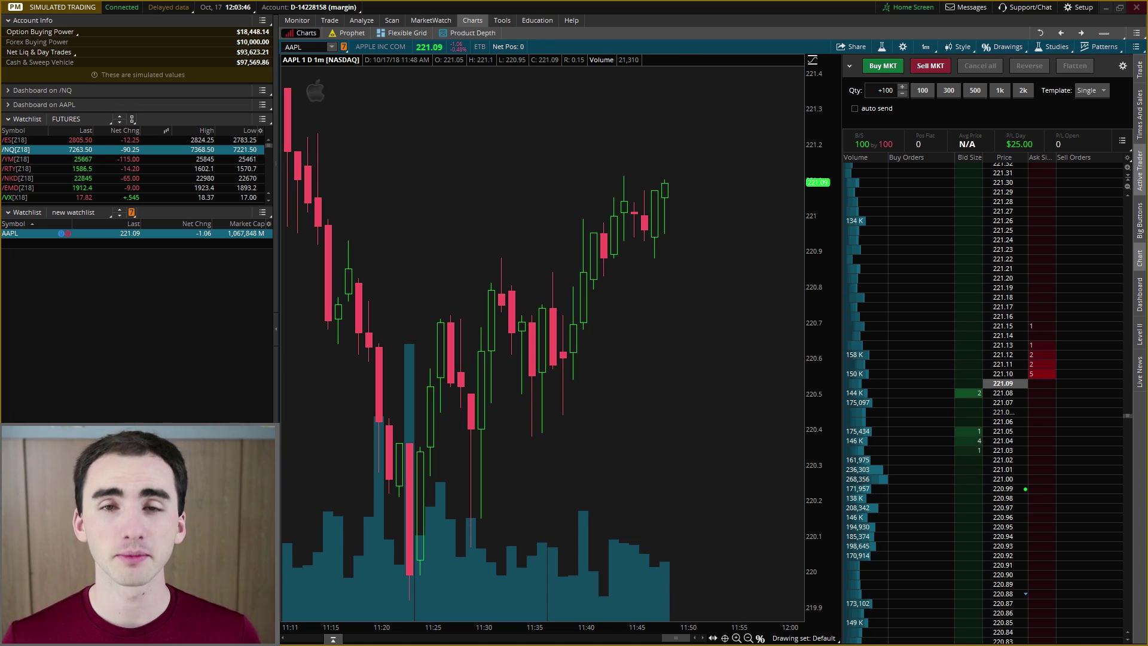
# Step: Buy 100 AAPL shares at market from Active Trader, filled at 221.27
pyautogui.click(878, 73)
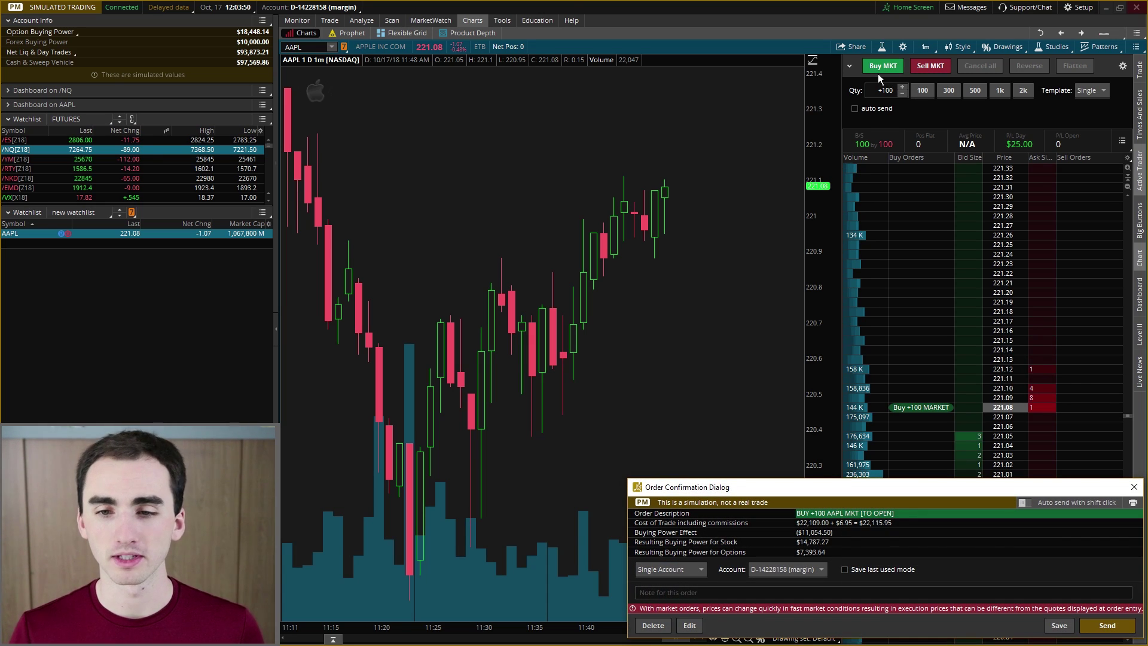
pyautogui.click(1113, 625)
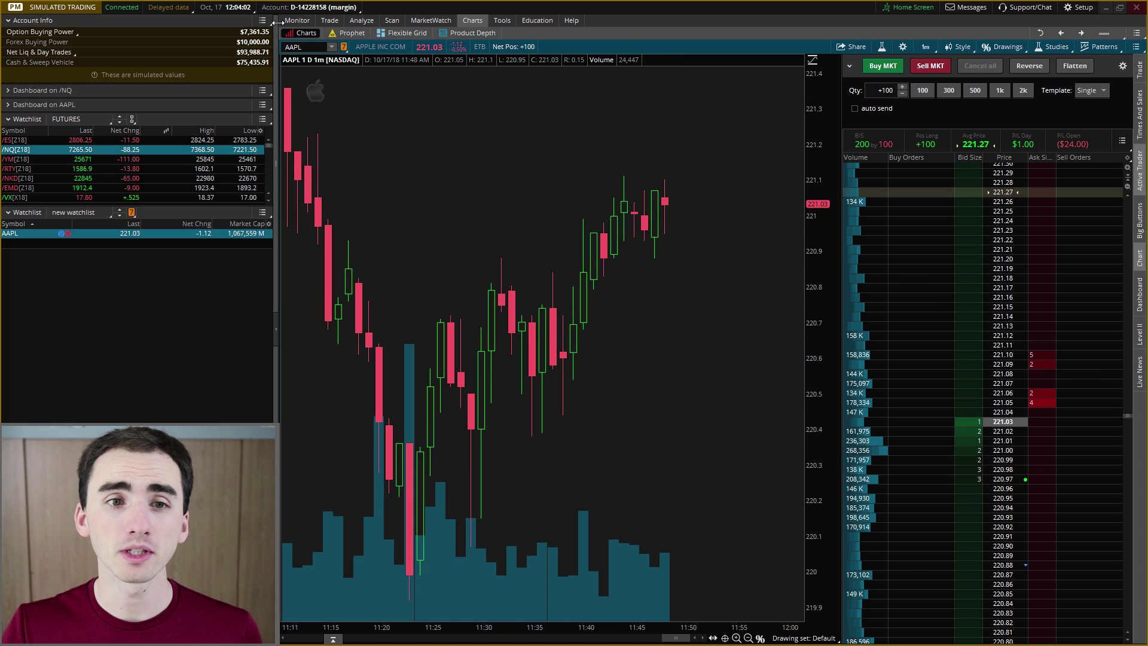
# Step: From the AAPL position in Activity and Positions, stage a closing stop selling 100 shares at 220.05
pyautogui.click(294, 21)
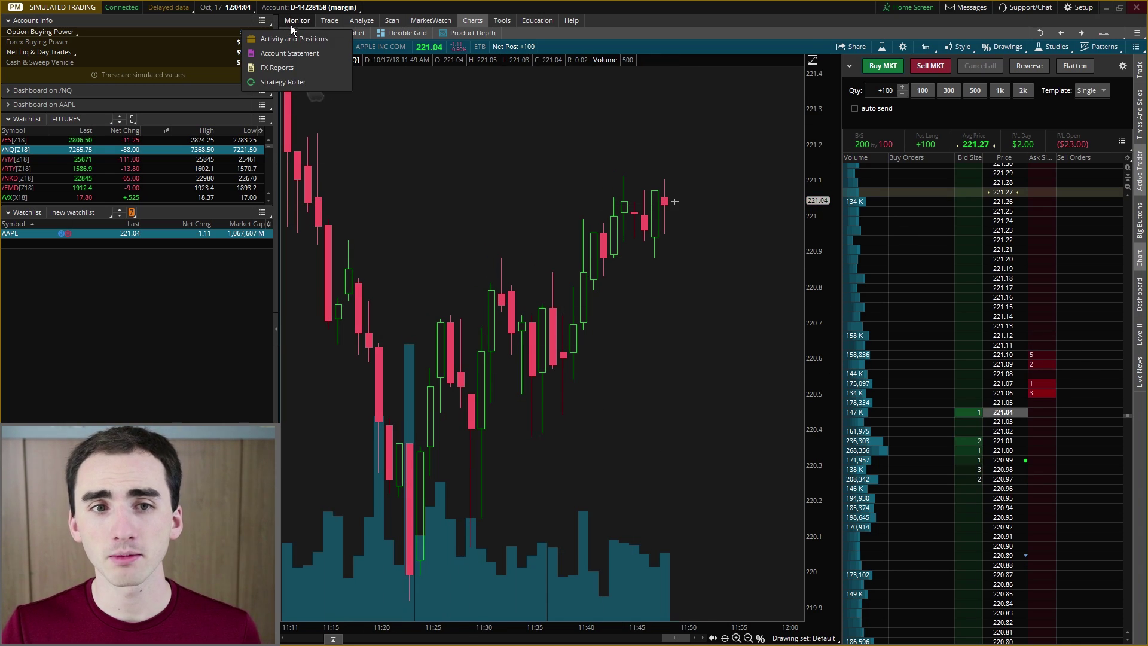
pyautogui.click(299, 37)
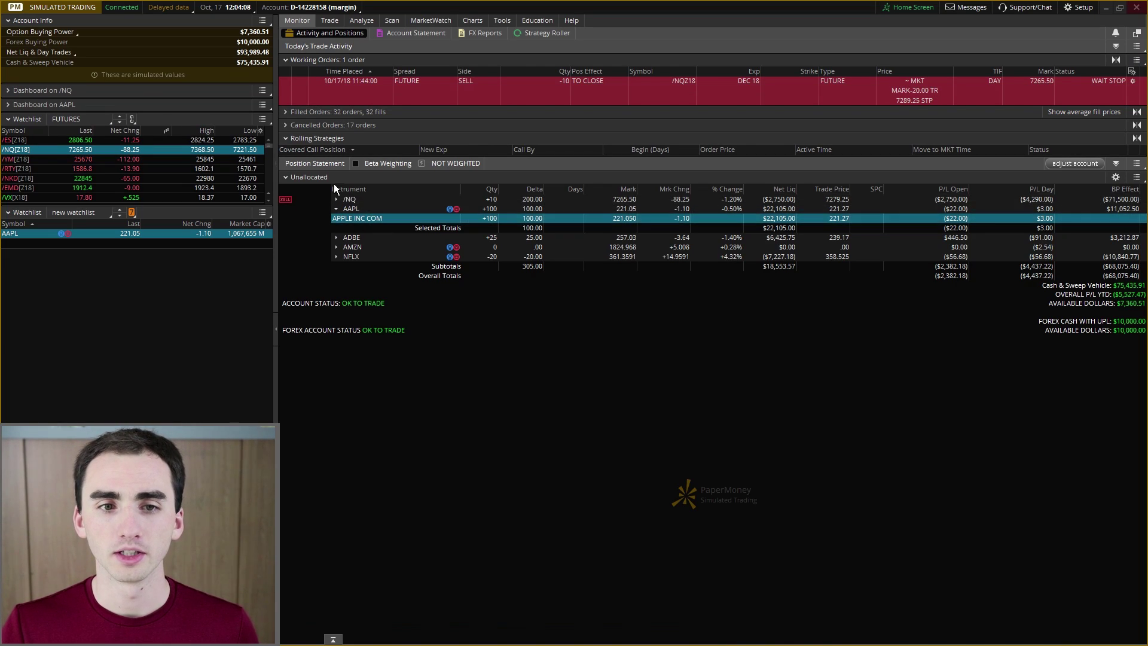
pyautogui.rightClick(380, 217)
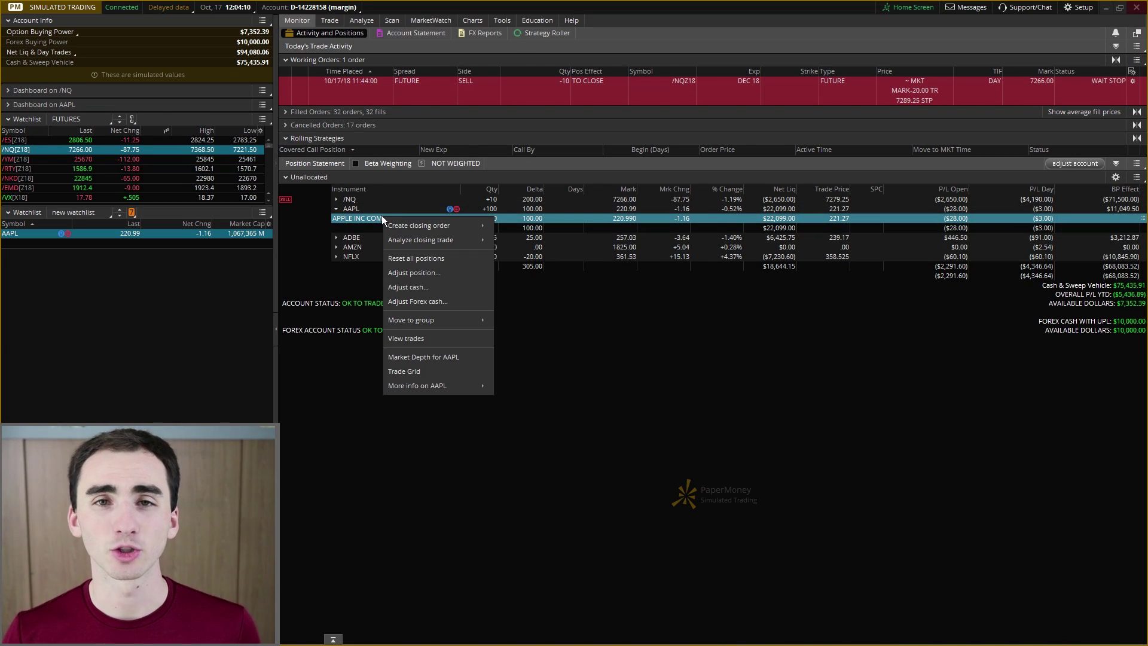
pyautogui.moveTo(403, 227)
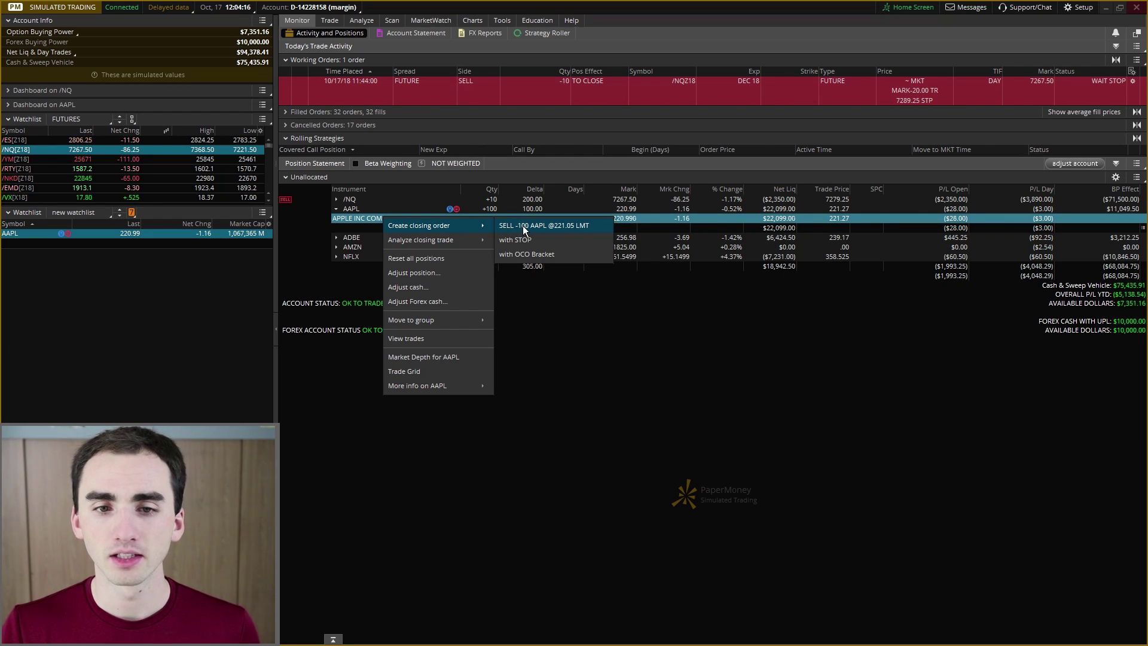
pyautogui.click(538, 239)
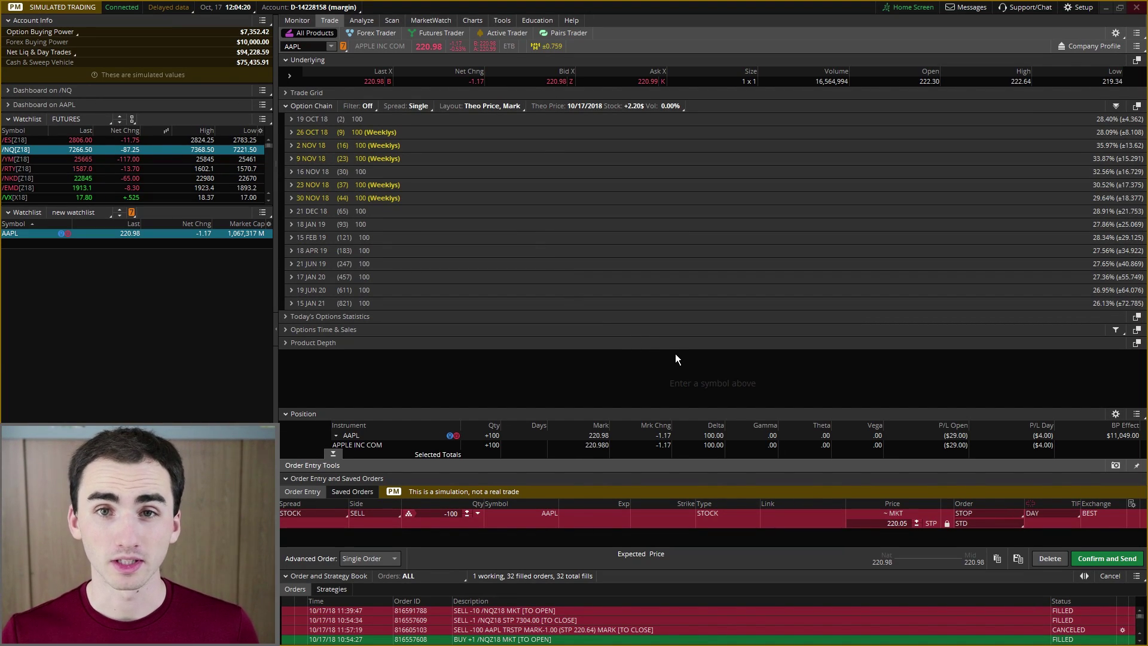
# Step: Change the AAPL closing order to a TRAILSTOP at mark minus 1.00 and send it
pyautogui.click(976, 515)
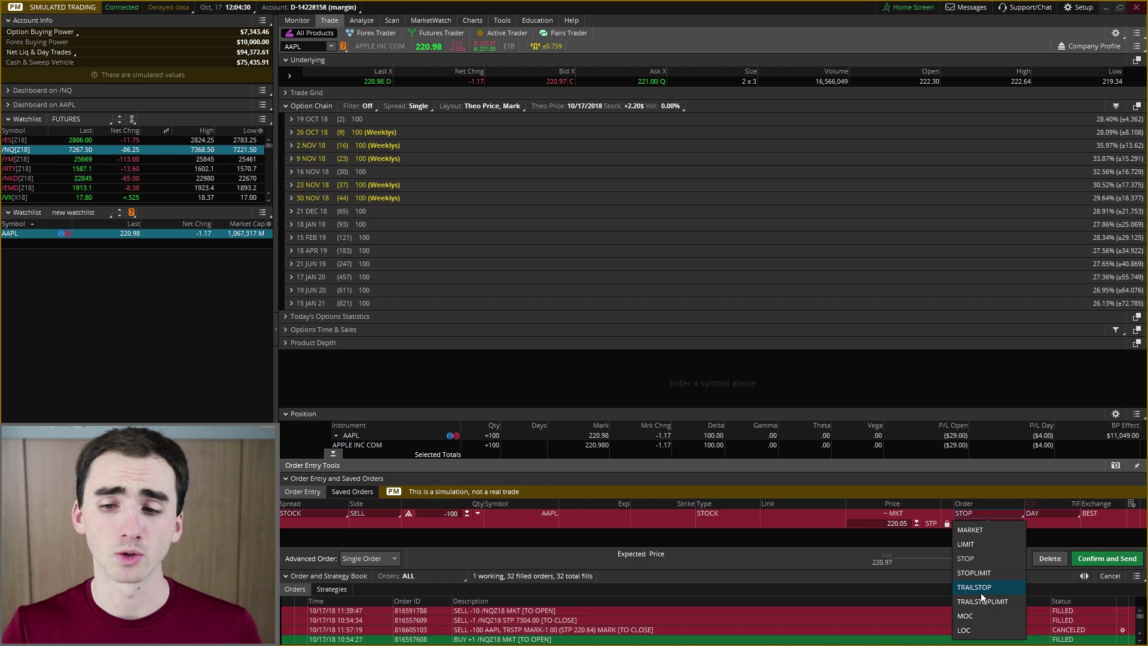
pyautogui.click(980, 587)
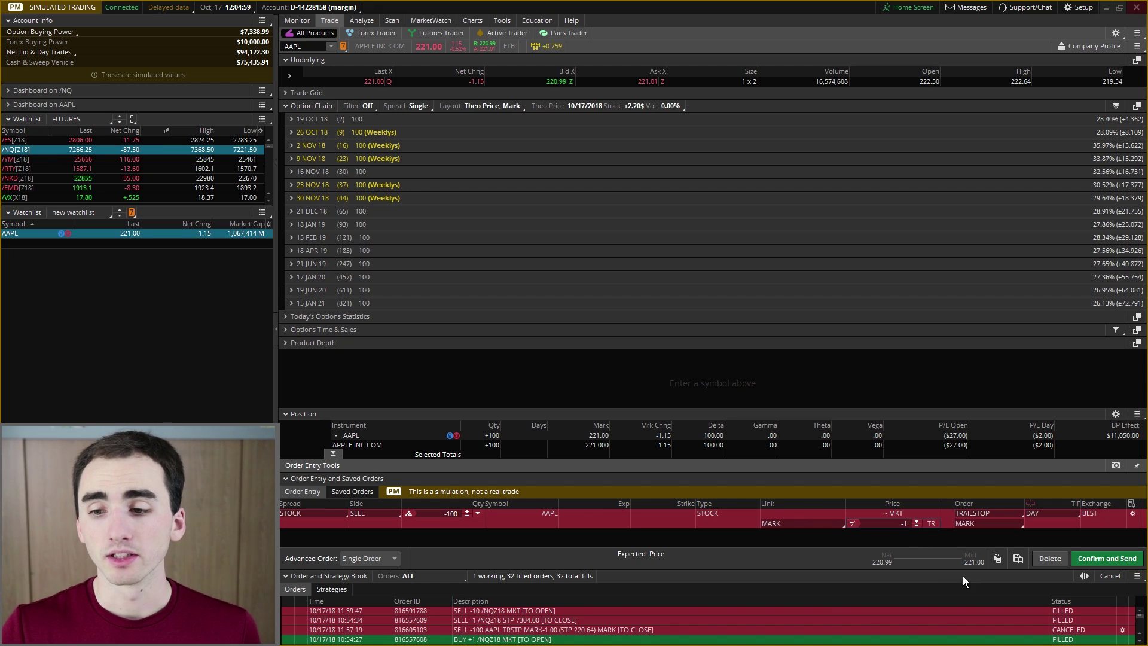
pyautogui.click(1104, 560)
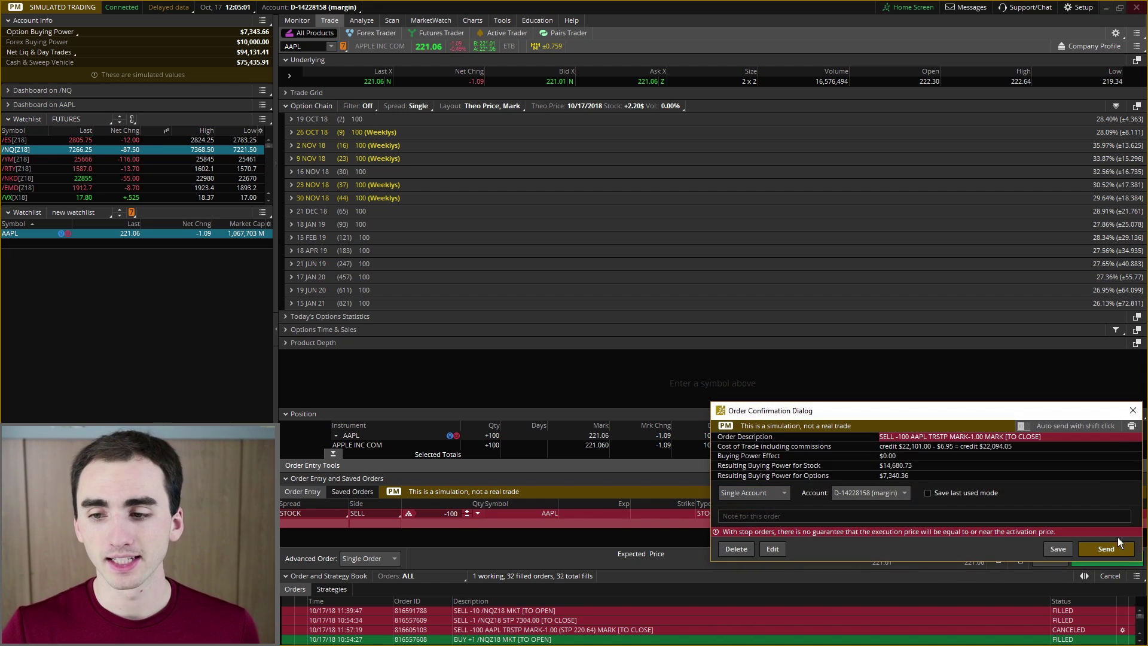
pyautogui.click(1114, 547)
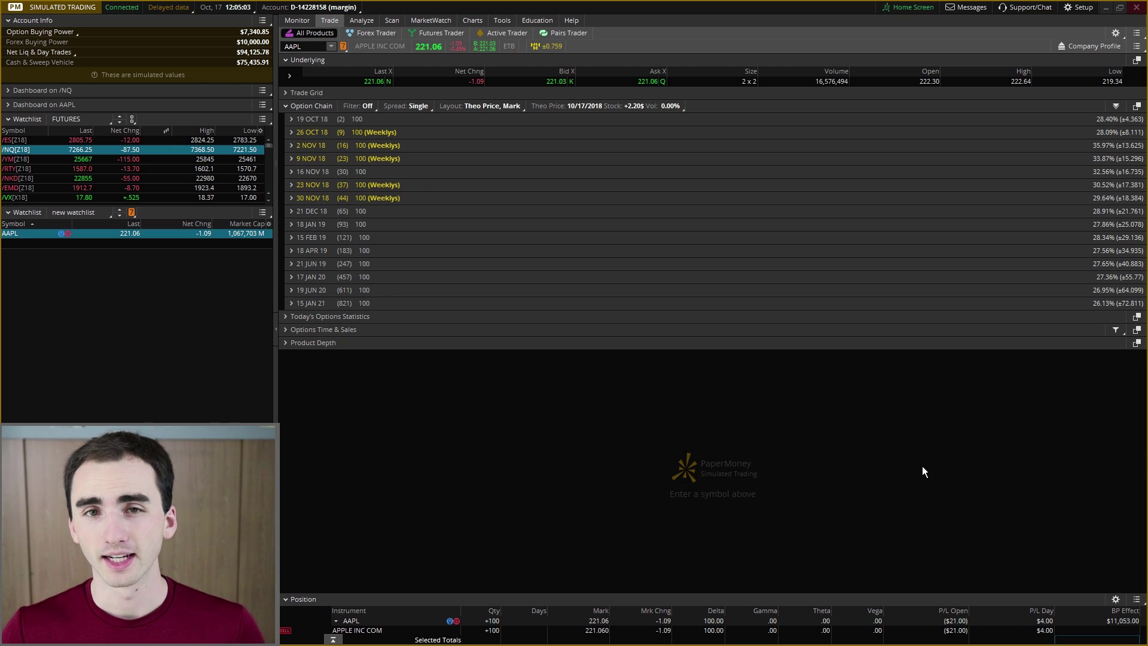
# Step: Cancel the -100 TRSTP trailing stop from its label on the AAPL chart
pyautogui.click(478, 21)
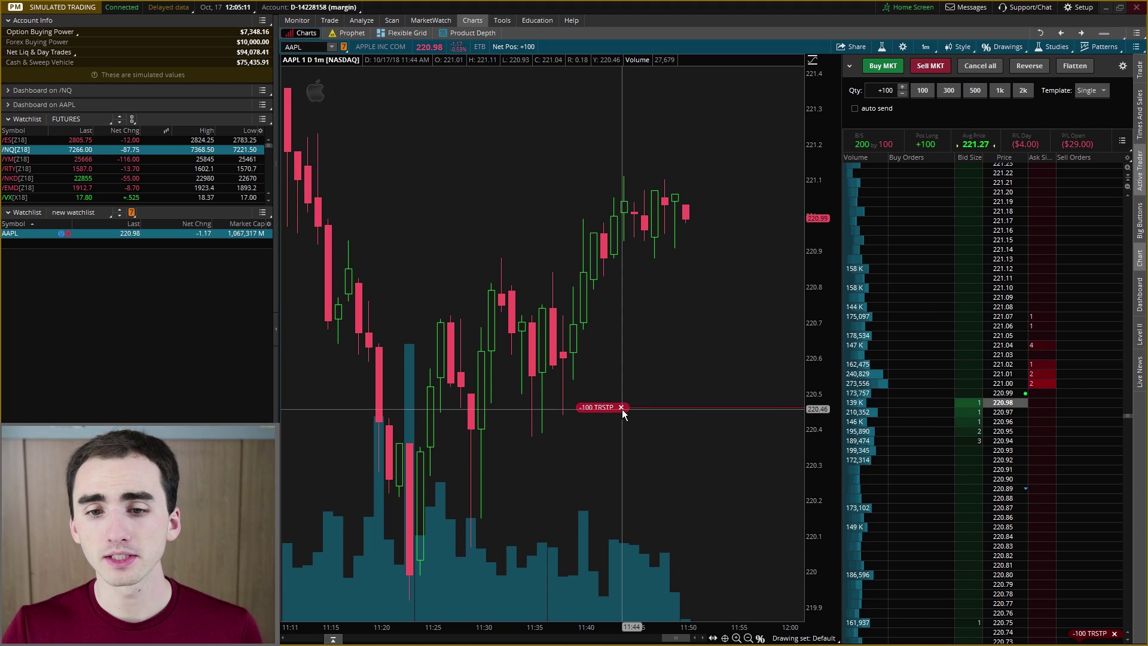
pyautogui.click(622, 407)
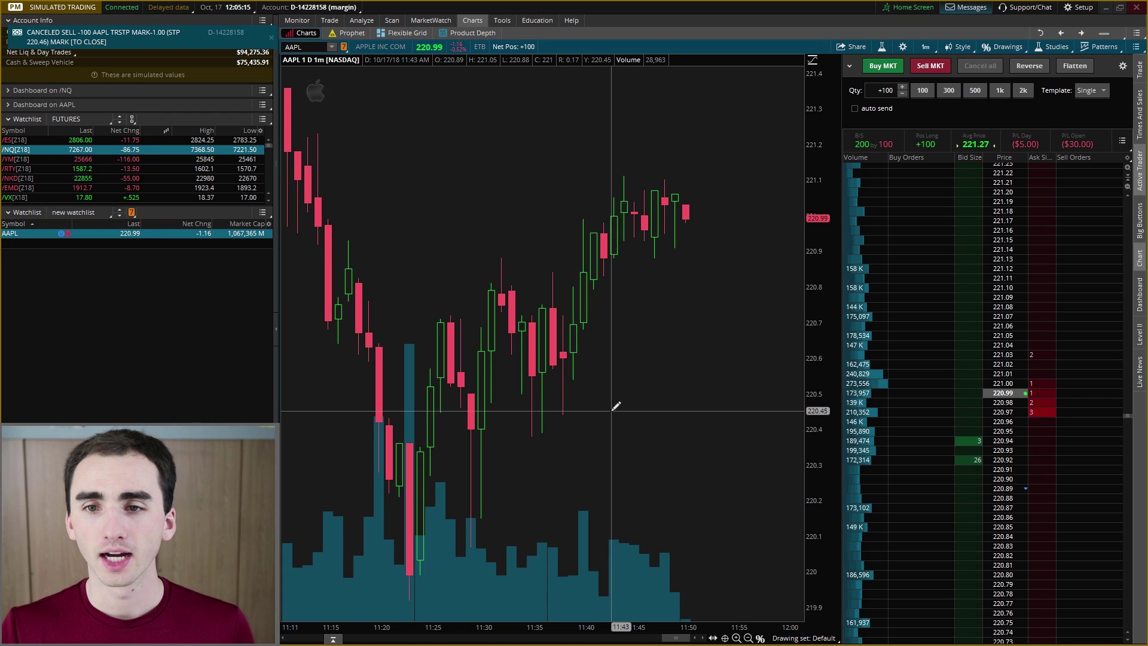
pyautogui.click(439, 55)
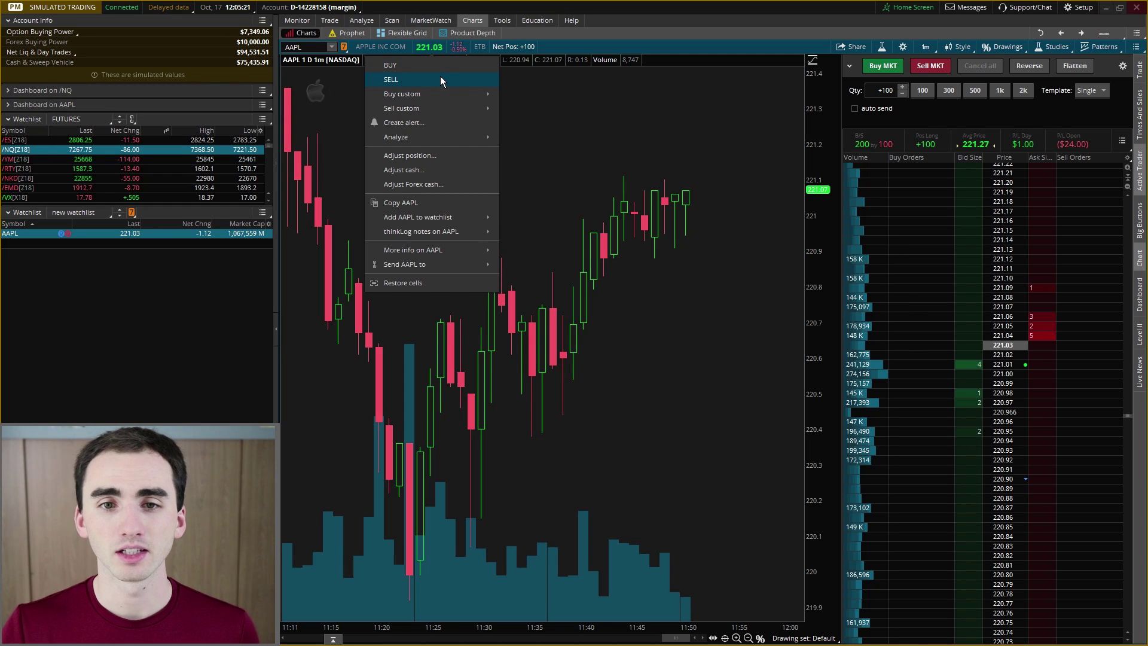
# Step: Draft a 100-share AAPL SELL order as a TRAILSTOP with trail offset 1, Order Book collapsed
pyautogui.click(441, 80)
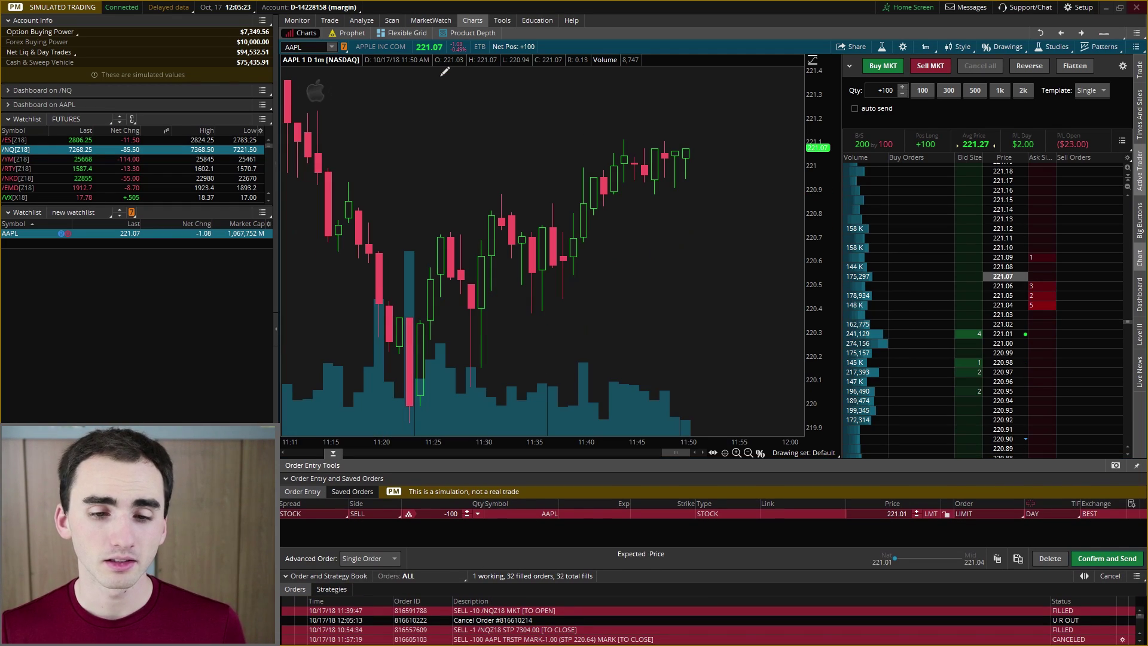
pyautogui.click(291, 576)
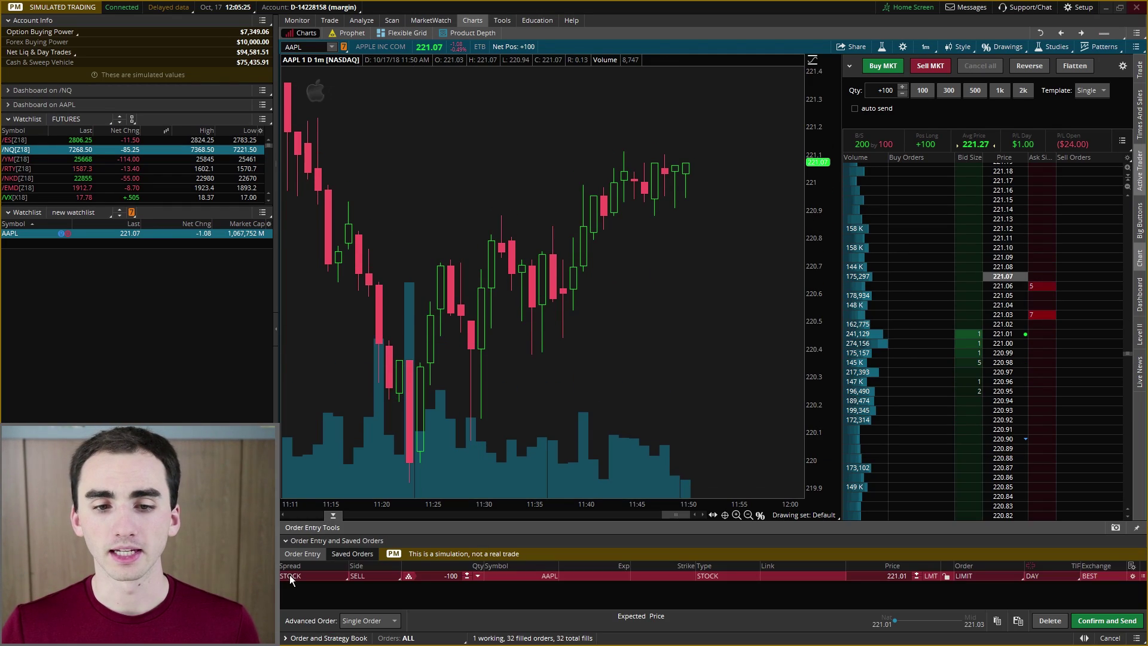
pyautogui.click(974, 578)
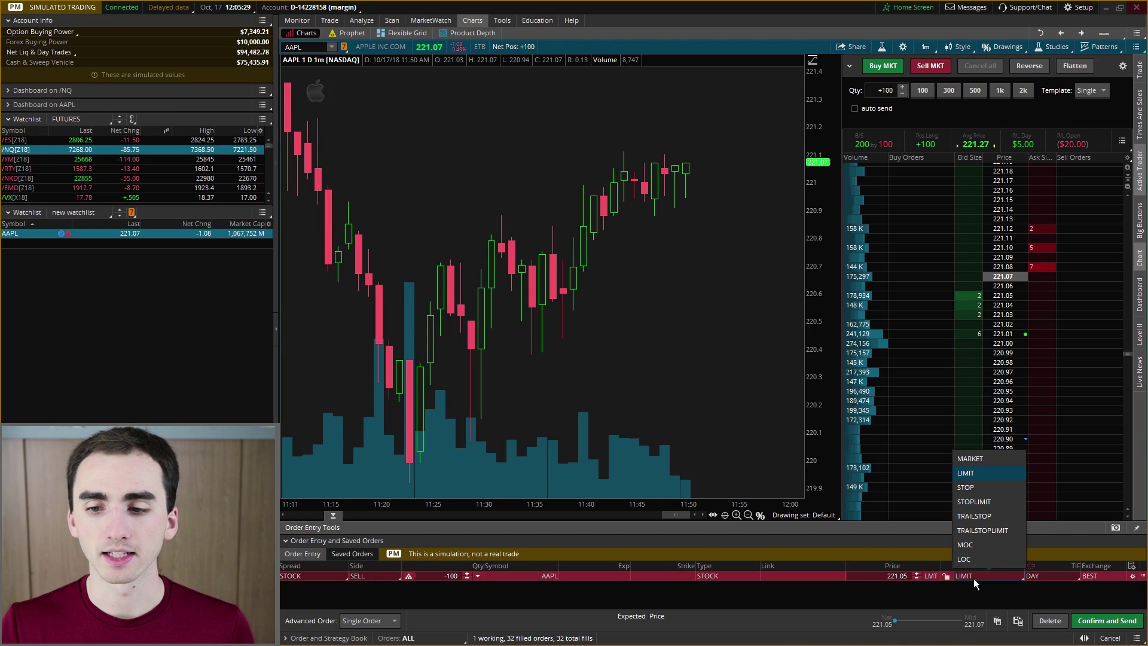
pyautogui.click(987, 518)
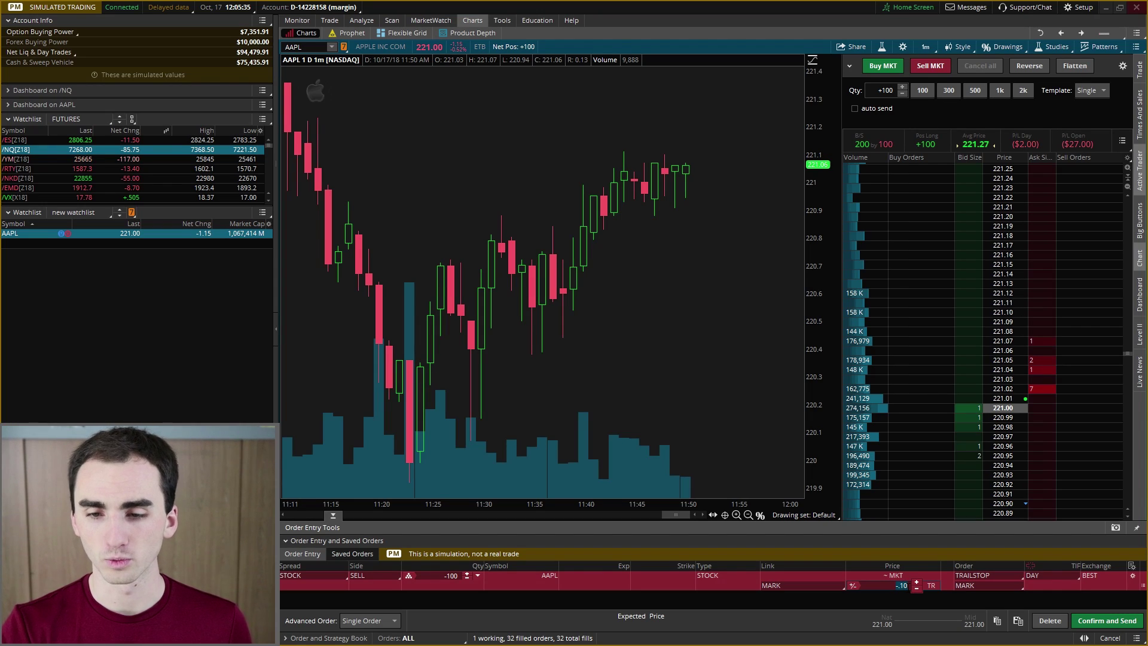
pyautogui.doubleClick(900, 586)
pyautogui.write('1')
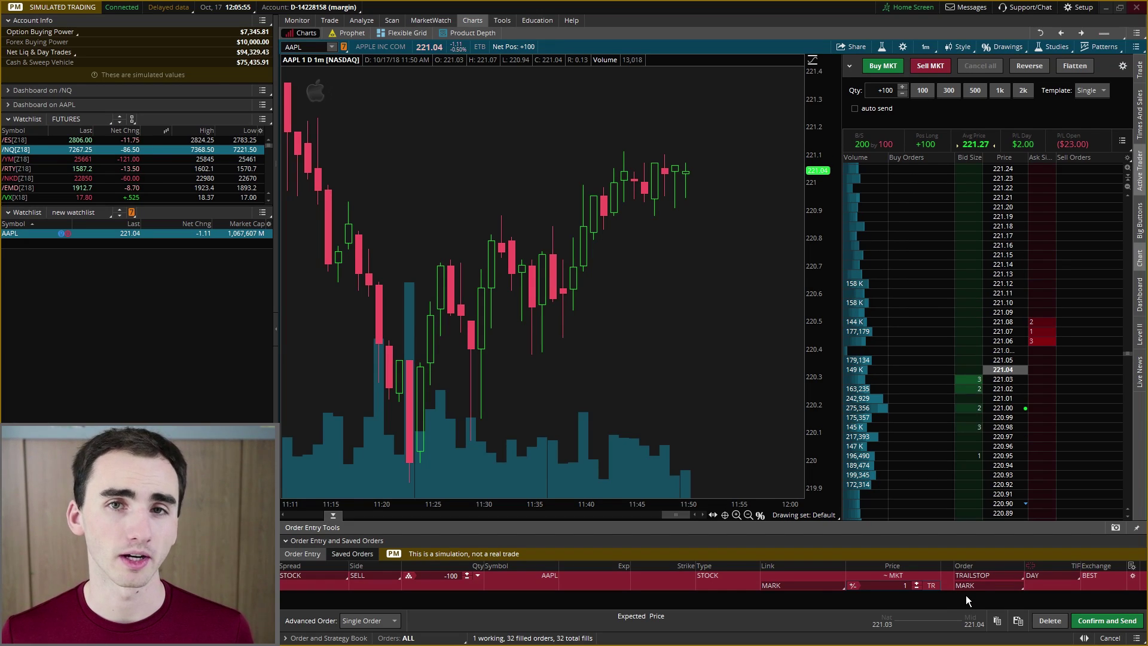
# Step: Confirm and send the AAPL sell trailing stop, now working as -100 TRSTP near 220.4
pyautogui.click(1095, 621)
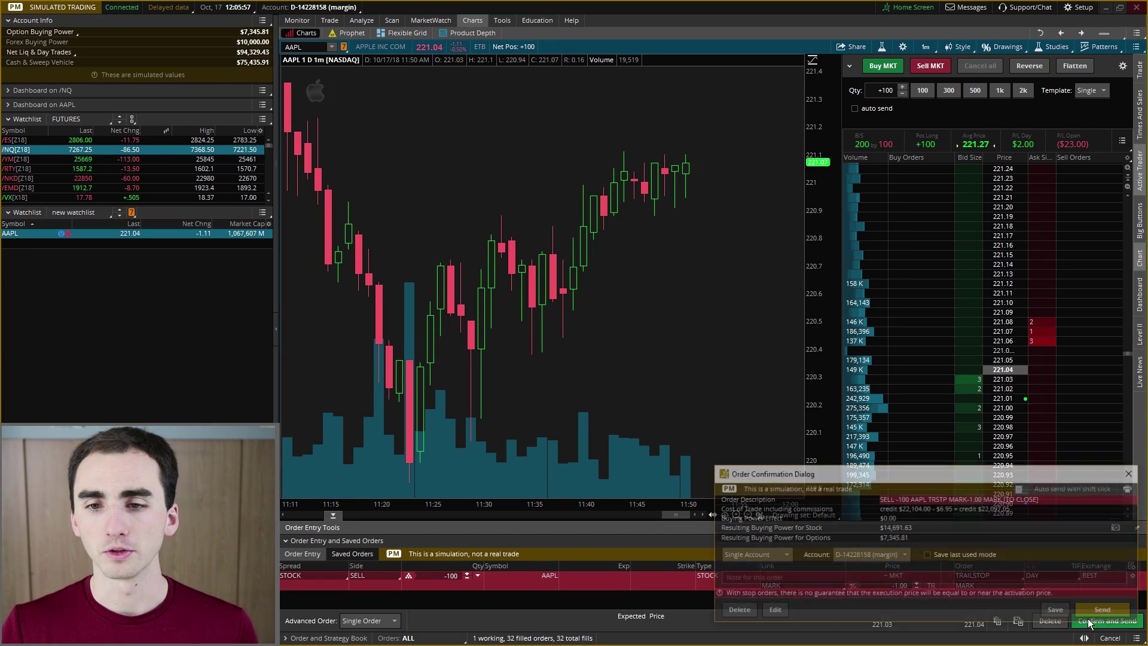
pyautogui.click(1104, 611)
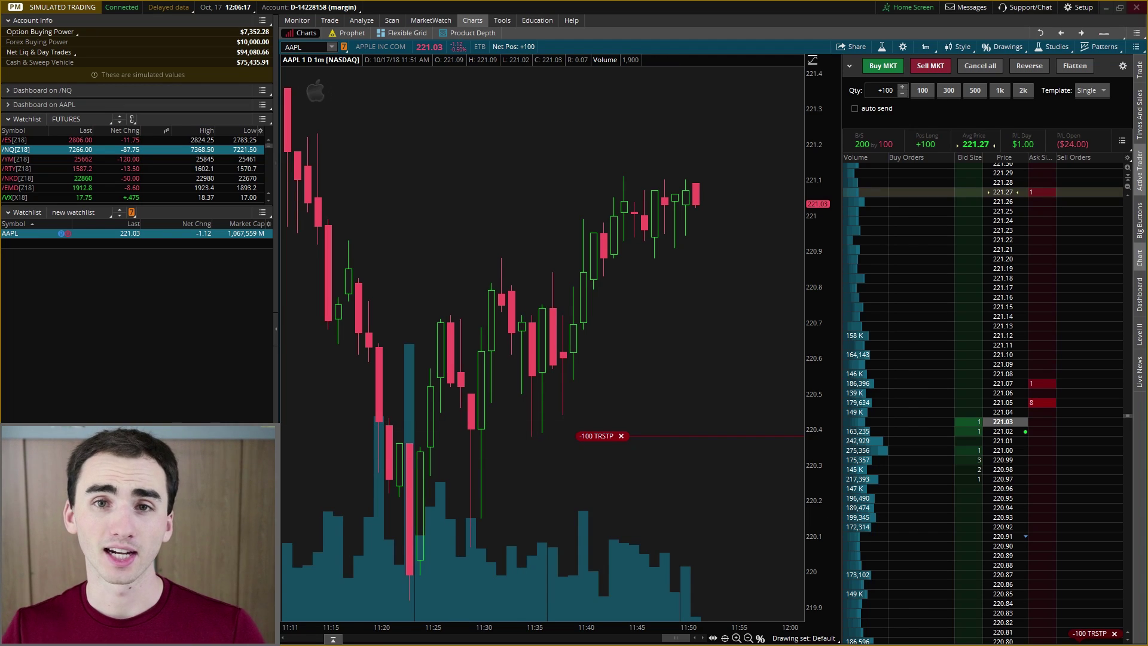
pyautogui.press('alt')
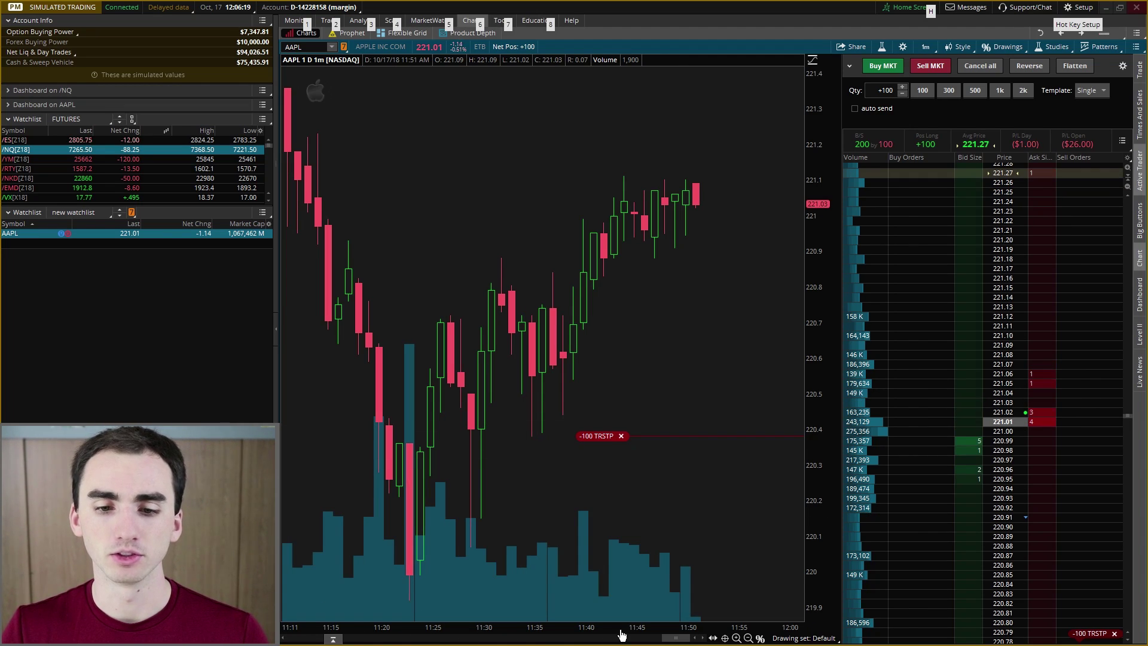
pyautogui.moveTo(622, 635); pyautogui.dragTo(571, 629)
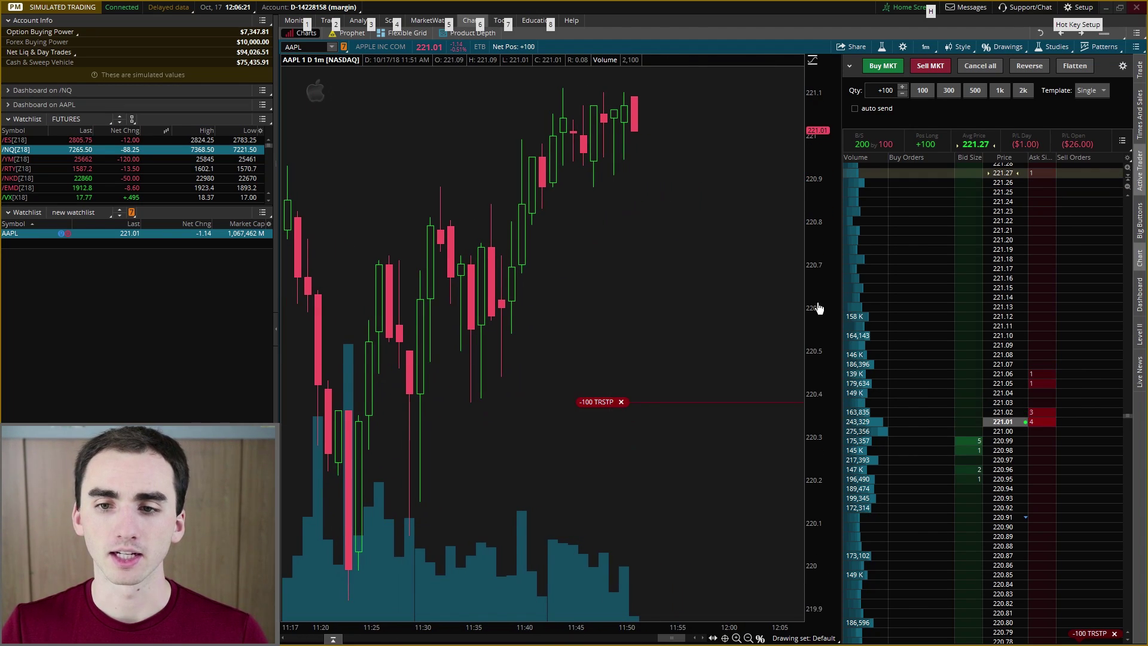
pyautogui.moveTo(819, 308); pyautogui.dragTo(817, 379)
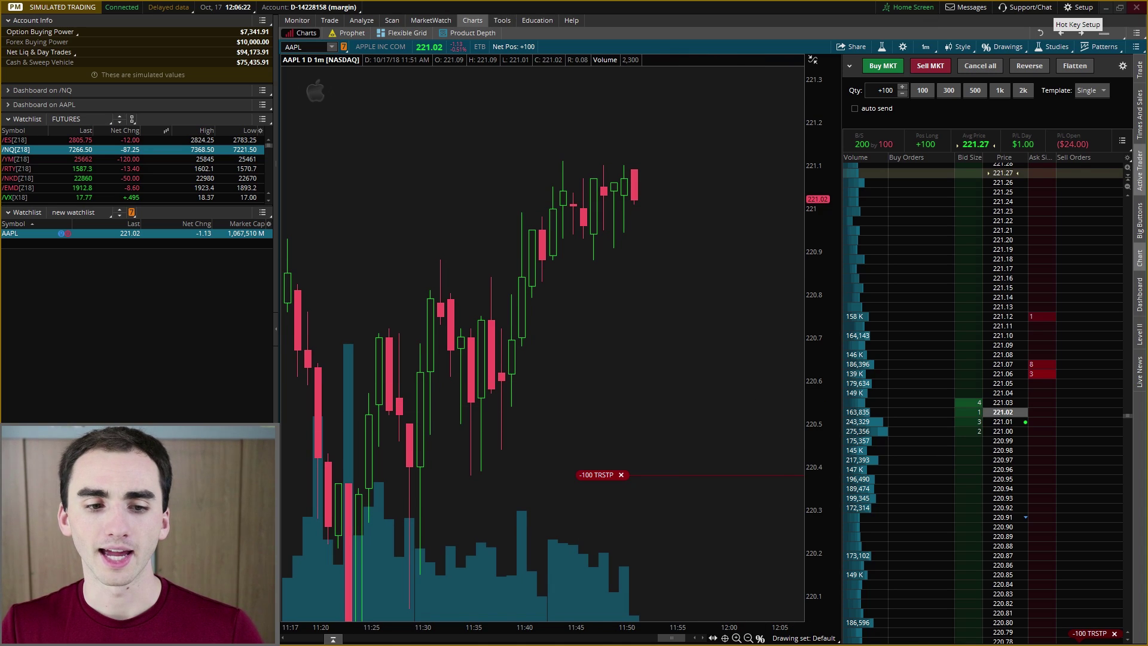
pyautogui.moveTo(638, 179); pyautogui.dragTo(732, 97)
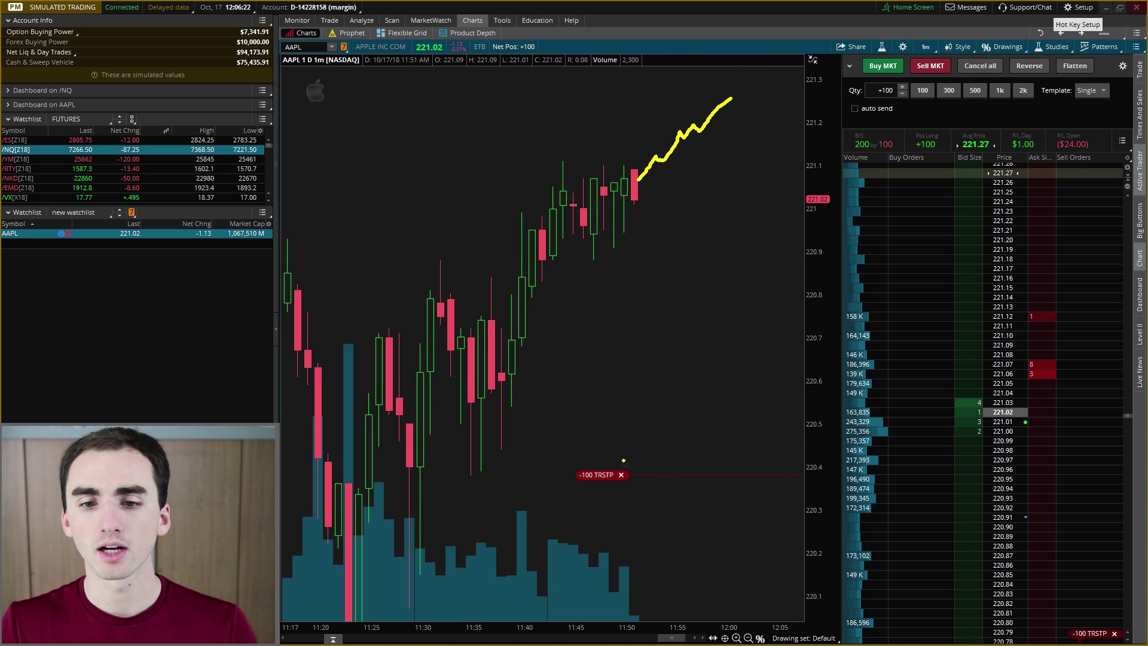
pyautogui.moveTo(619, 454); pyautogui.dragTo(809, 448)
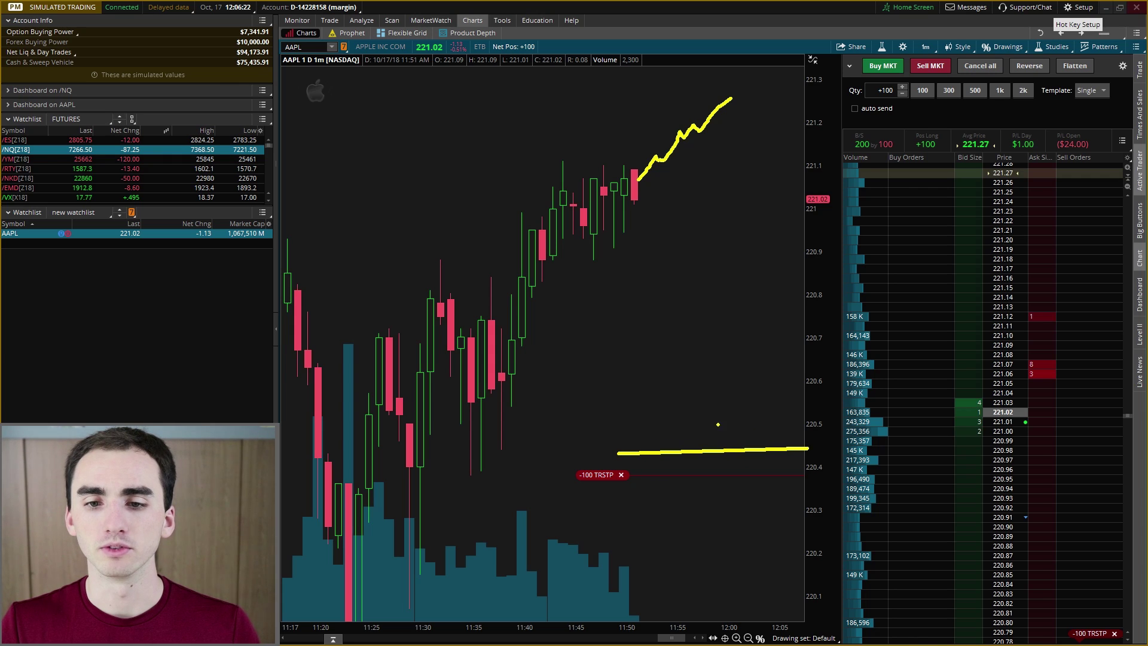
pyautogui.moveTo(635, 406); pyautogui.dragTo(826, 390)
pyautogui.moveTo(641, 347); pyautogui.dragTo(808, 348)
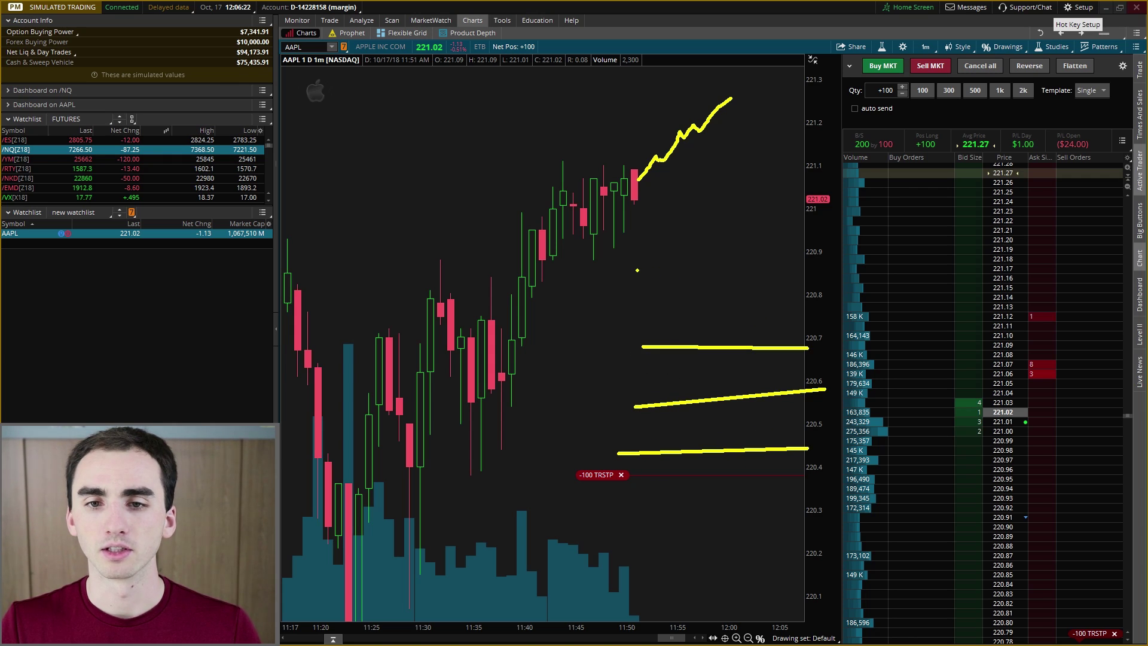
pyautogui.moveTo(637, 271); pyautogui.dragTo(804, 274)
pyautogui.moveTo(653, 224); pyautogui.dragTo(831, 220)
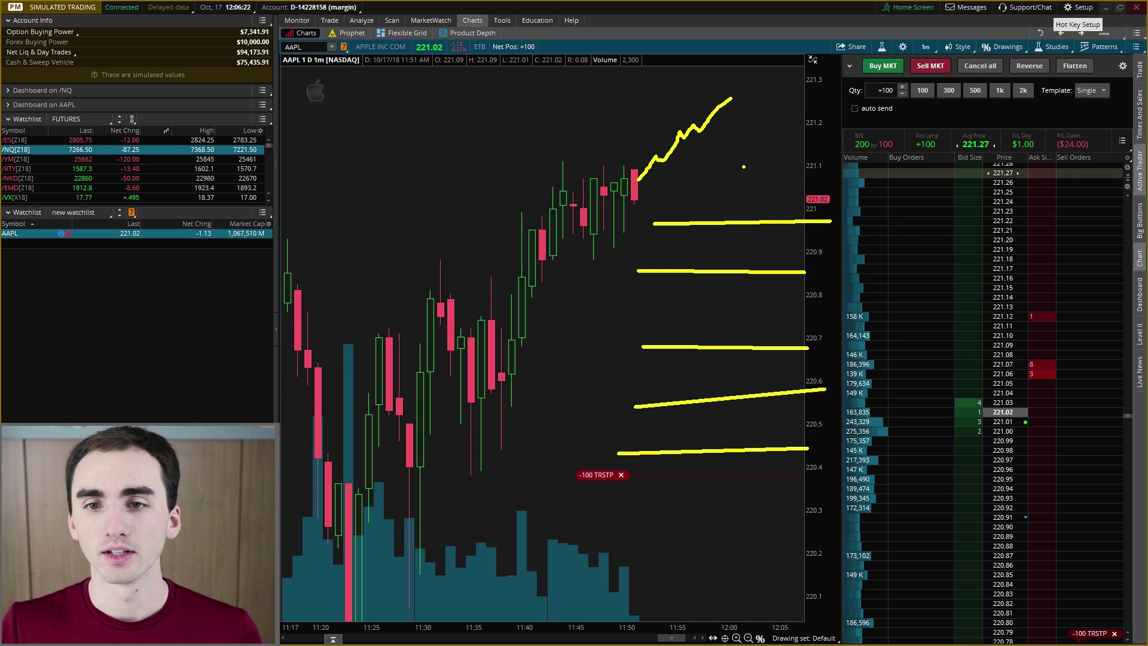
pyautogui.moveTo(731, 99)
pyautogui.mouseDown()
pyautogui.moveTo(758, 84)
pyautogui.moveTo(796, 28)
pyautogui.moveTo(825, 202)
pyautogui.mouseUp()
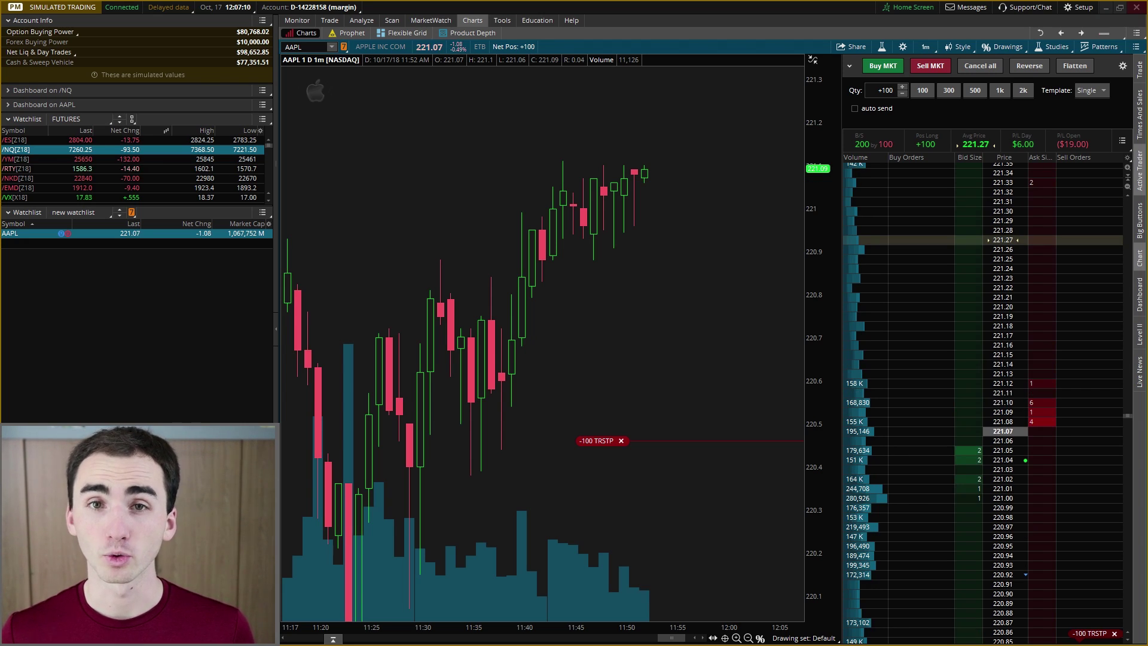
# Step: Cancel the working -100 TRSTP order and stage a new 100-share AAPL sell order
pyautogui.click(621, 441)
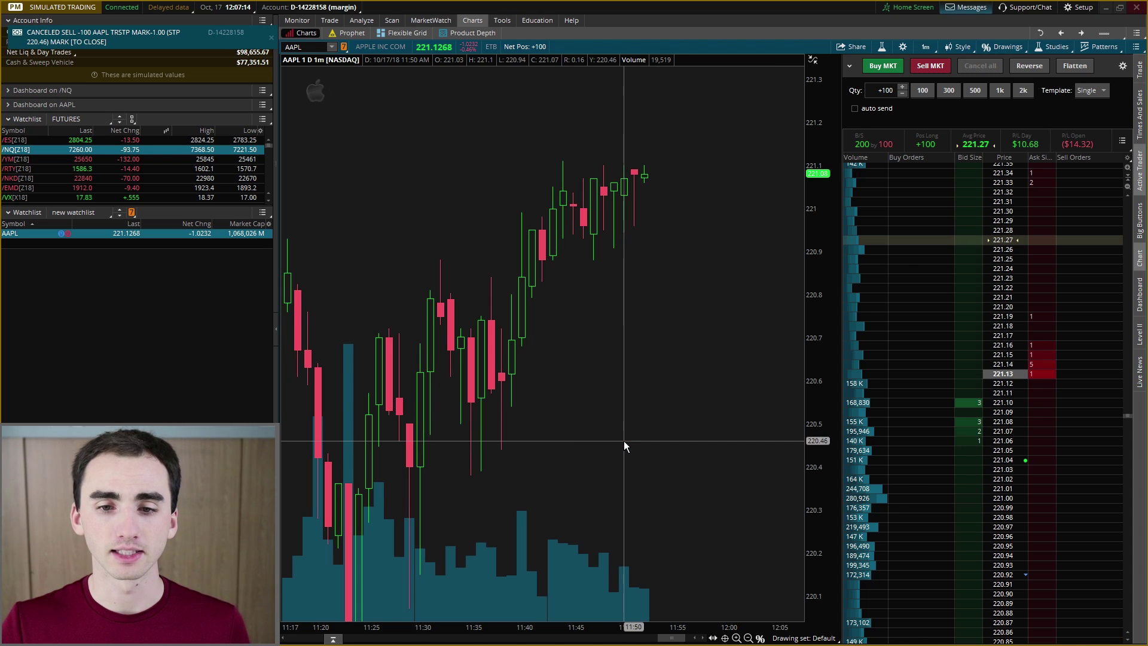
pyautogui.click(440, 54)
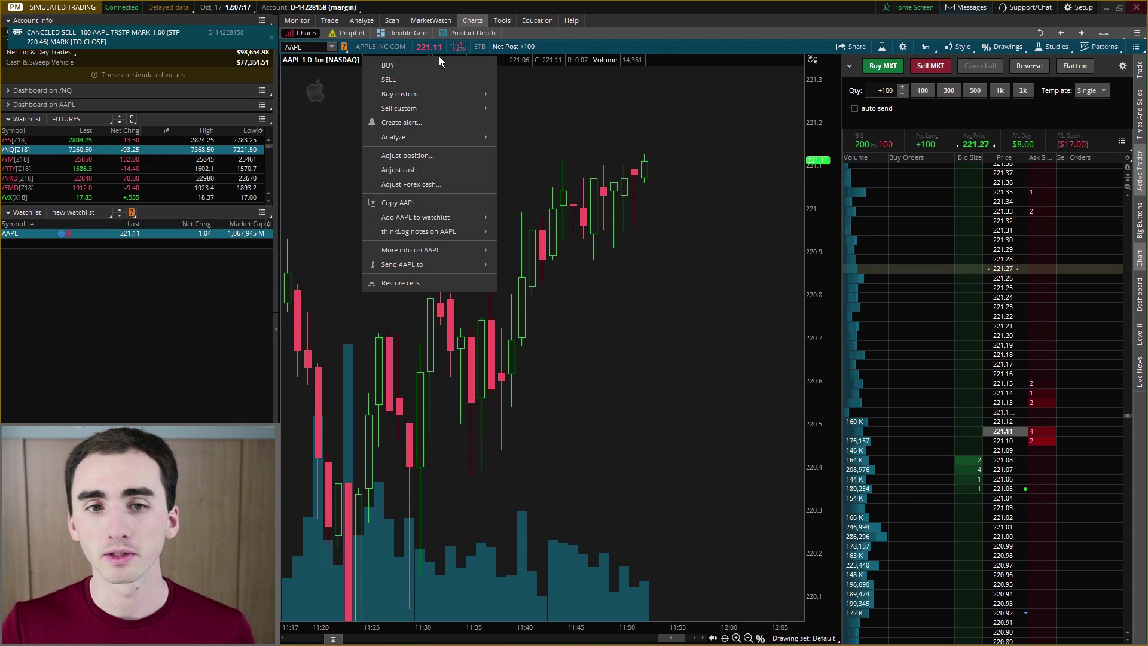
pyautogui.click(440, 84)
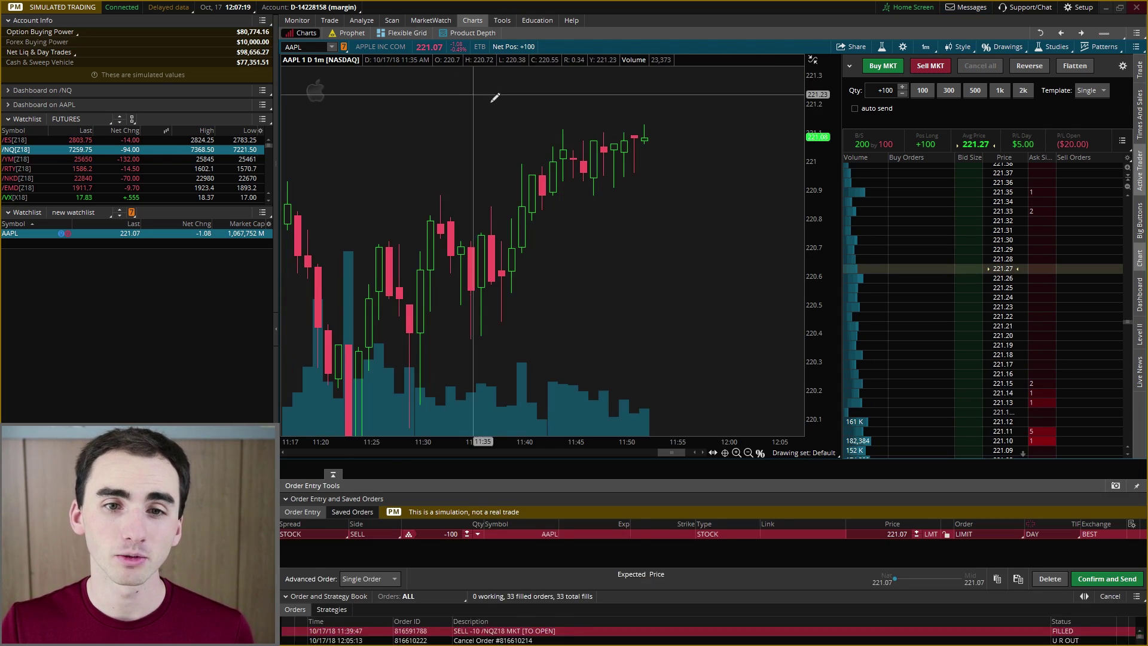
pyautogui.click(285, 577)
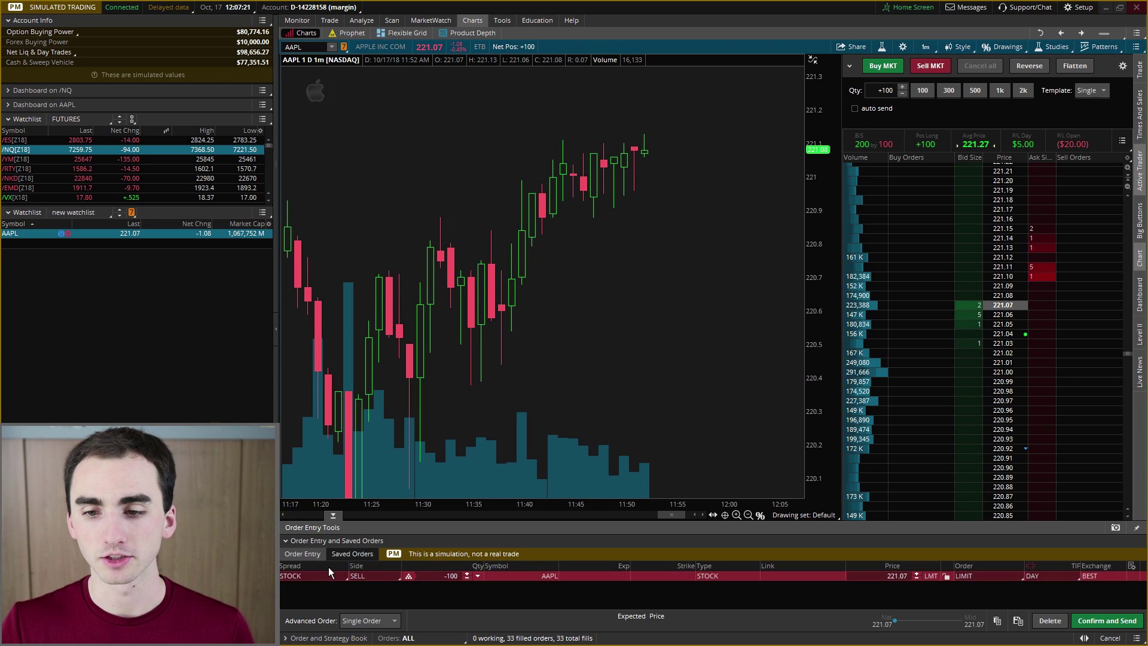
pyautogui.click(969, 576)
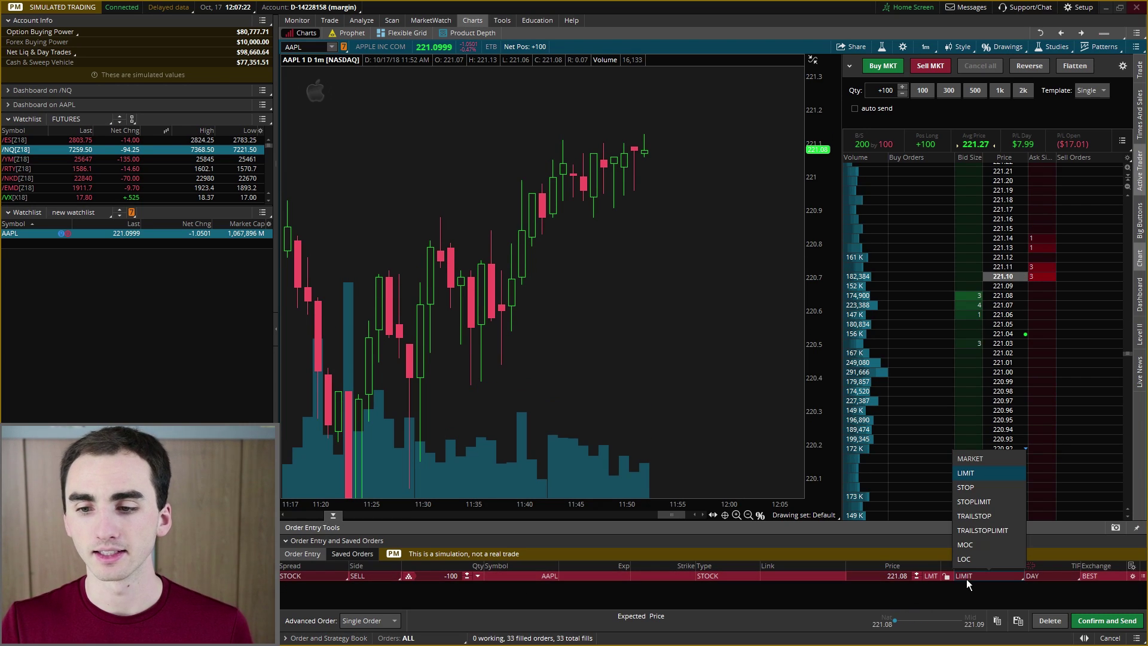
# Step: Make the sell a TRAILSTOPLIMIT with -.50 mark offset and 220.50 limit, then submit for confirmation
pyautogui.click(1002, 533)
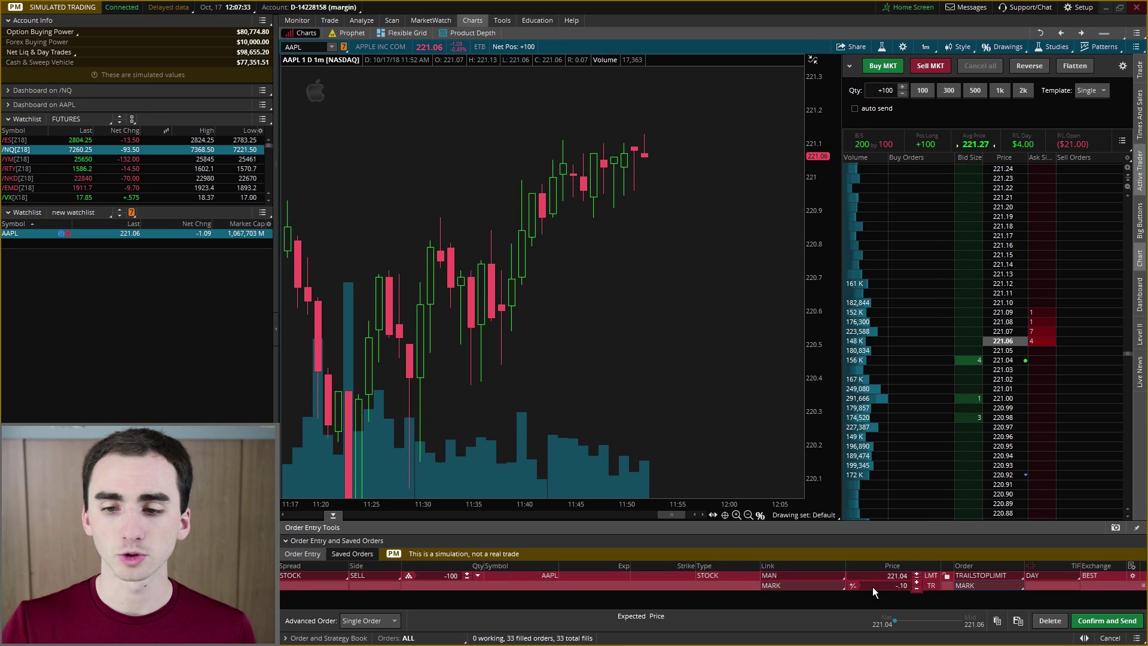
pyautogui.click(912, 586)
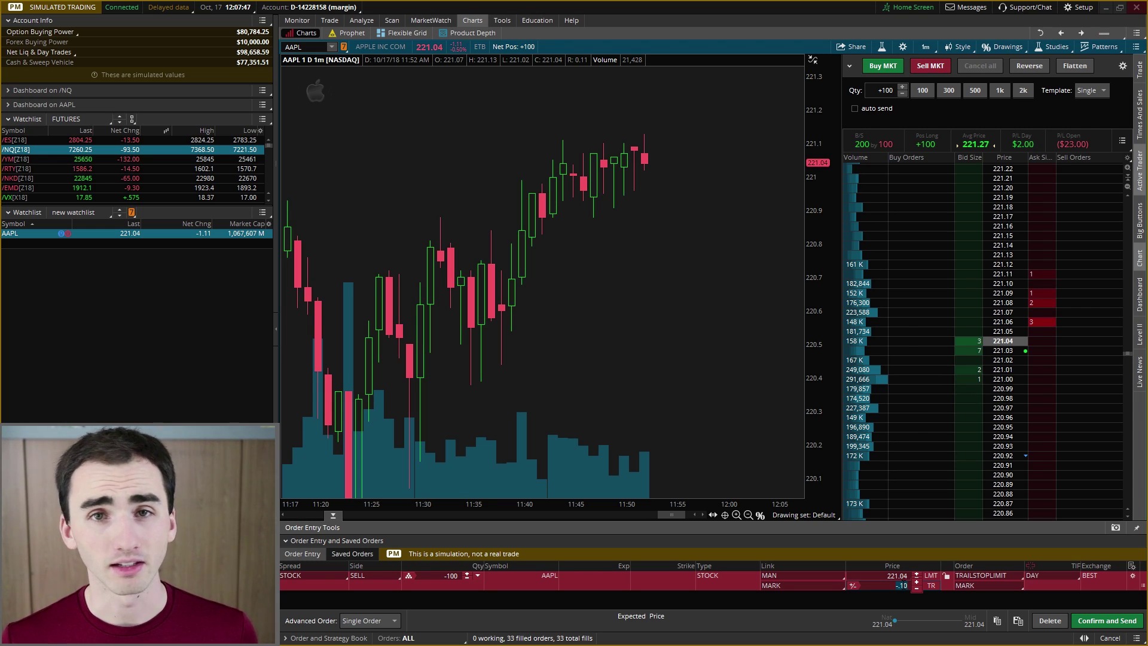
pyautogui.press('BackSpace')
pyautogui.press('BackSpace')
pyautogui.press('BackSpace')
pyautogui.press('BackSpace')
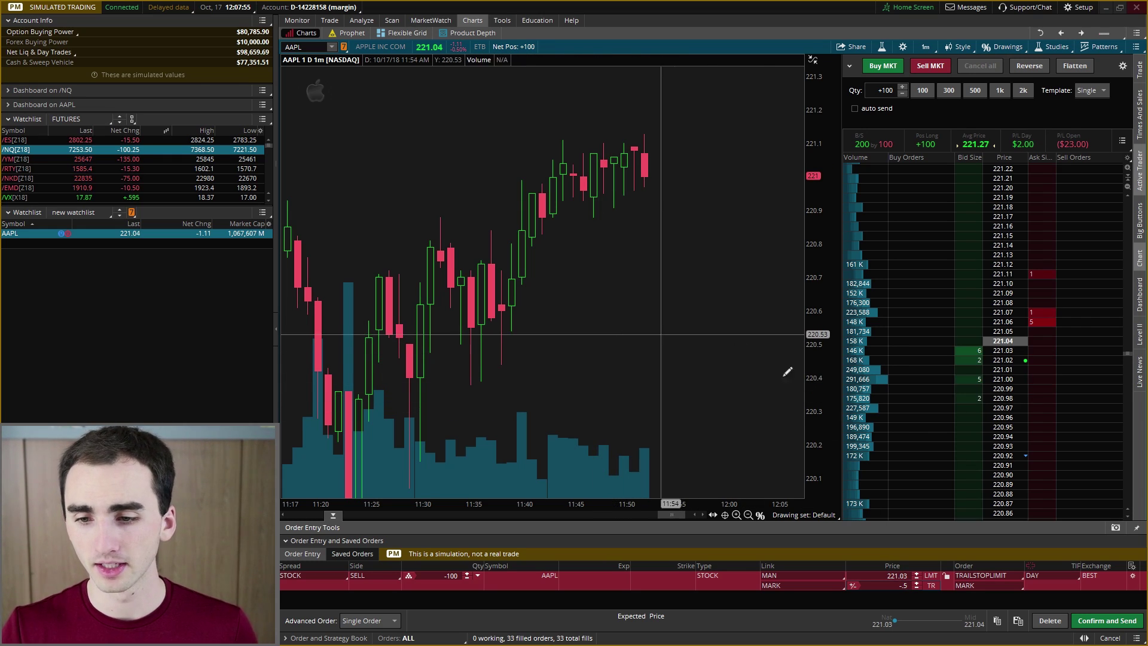
pyautogui.click(875, 573)
pyautogui.click(875, 572)
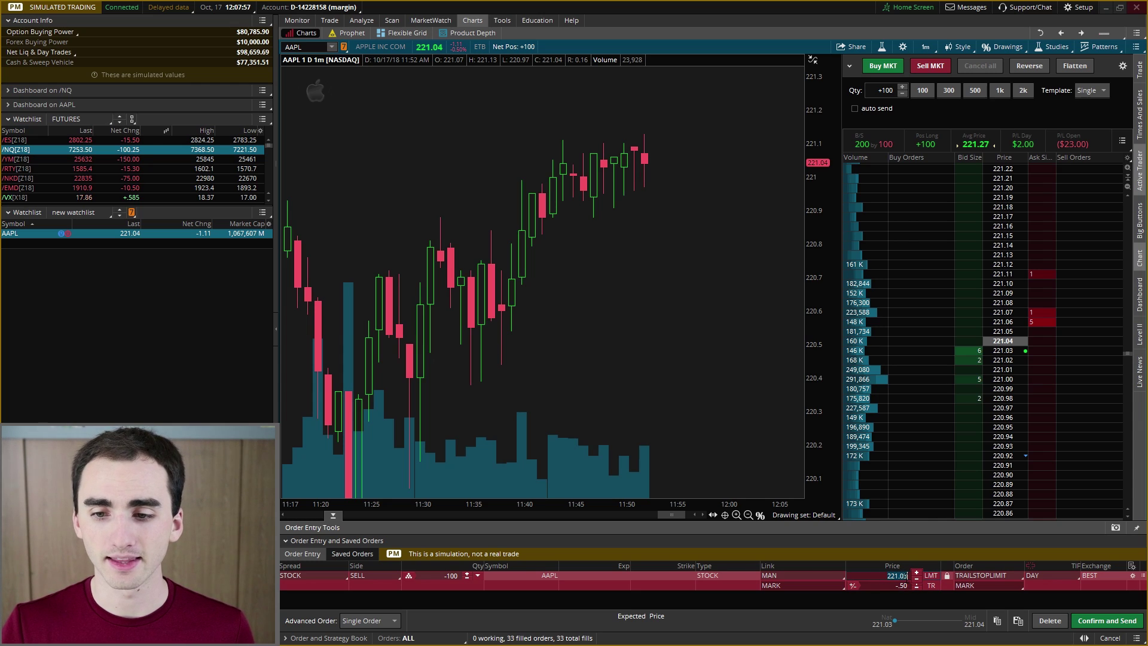
pyautogui.write('220.5')
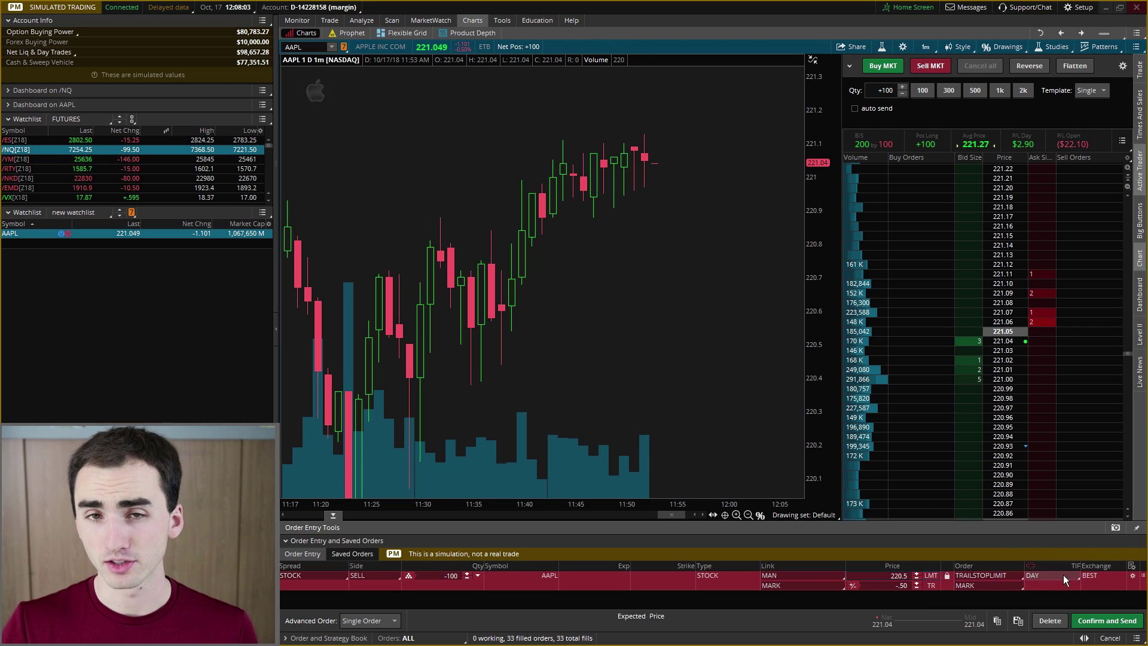
pyautogui.click(1099, 622)
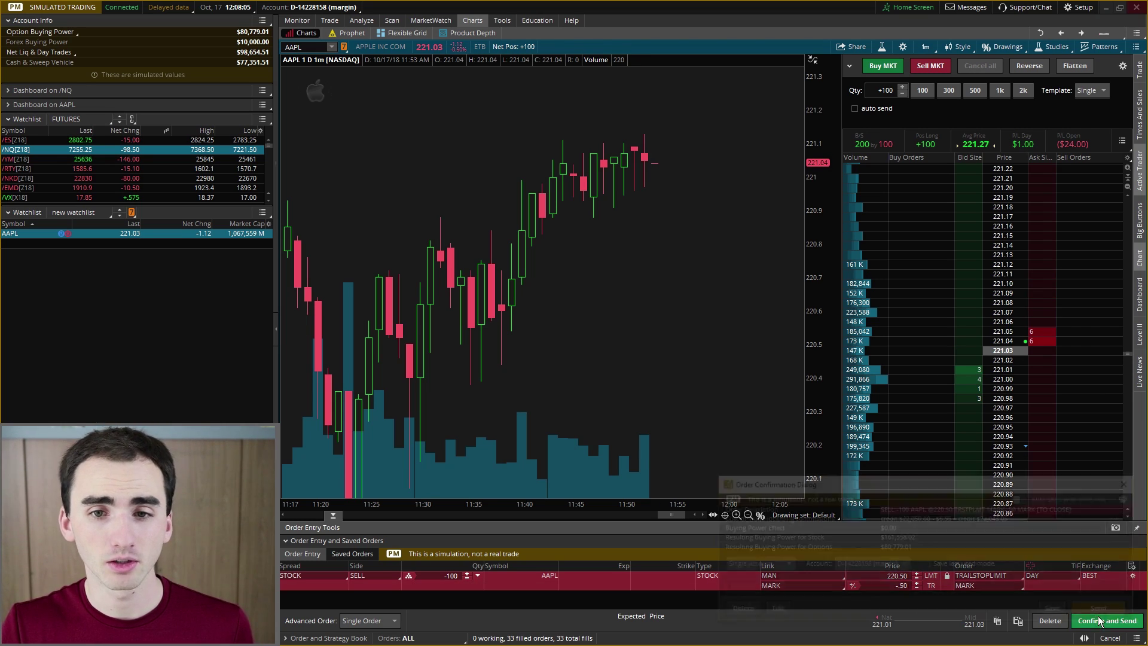
# Step: Send the -100 TRSTPLMT order, now working near 220.50, and bring up its chart actions
pyautogui.click(1097, 616)
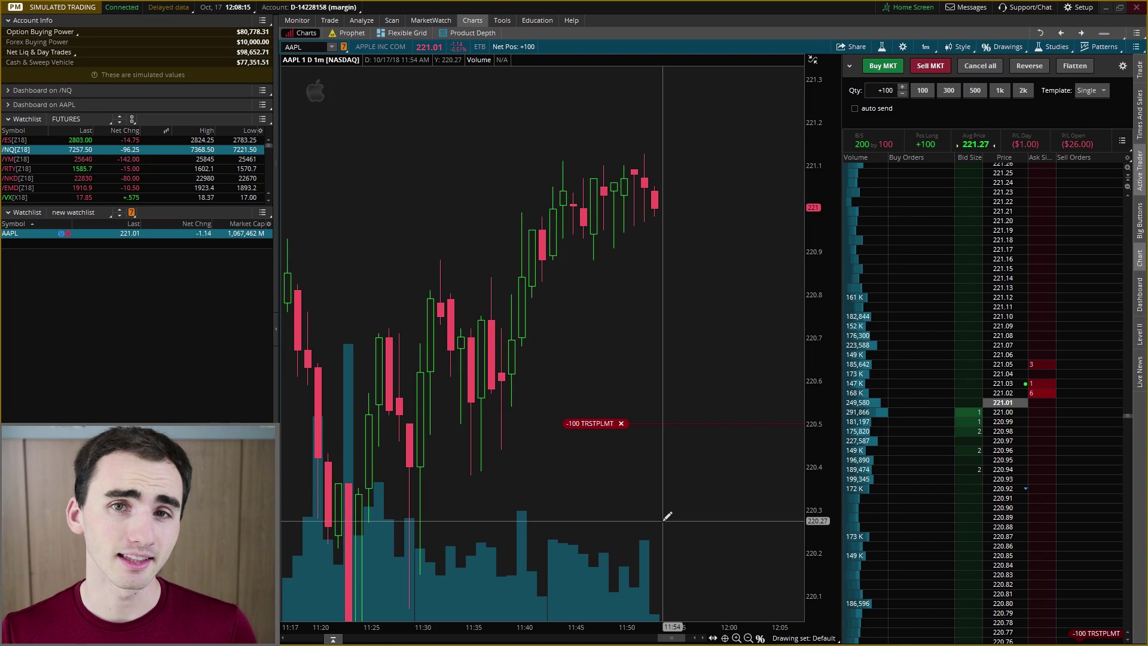
pyautogui.rightClick(592, 425)
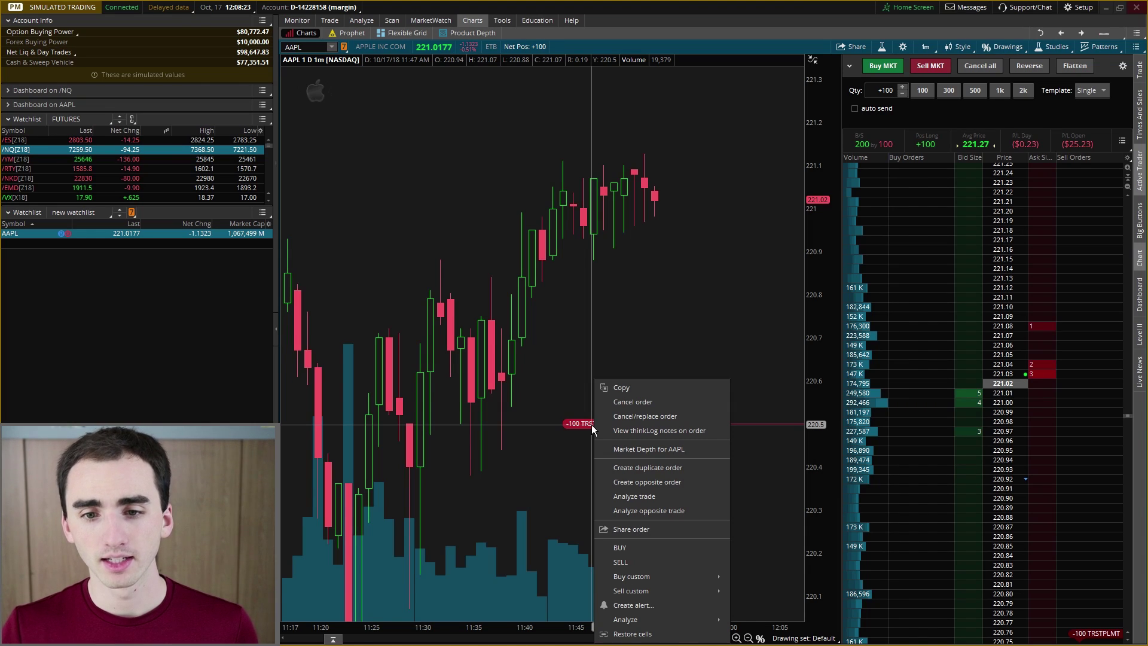
# Step: Cancel/replace the working order as a TRAILSTOP with -1.00 mark offset, ready for confirmation
pyautogui.click(662, 413)
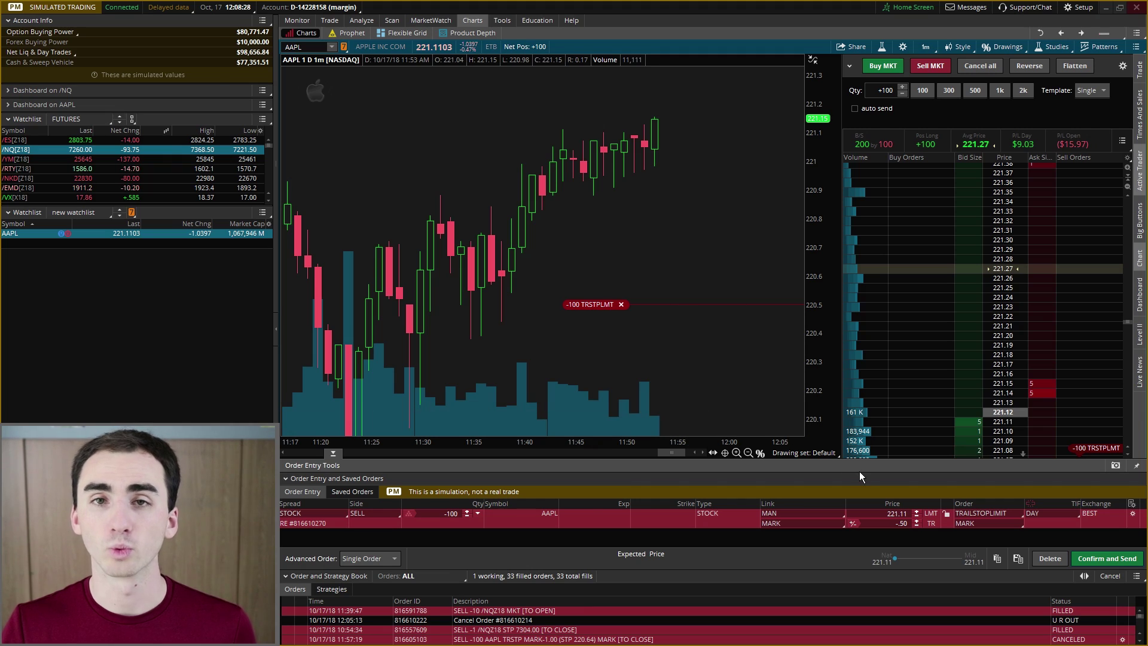
pyautogui.click(982, 513)
pyautogui.click(973, 586)
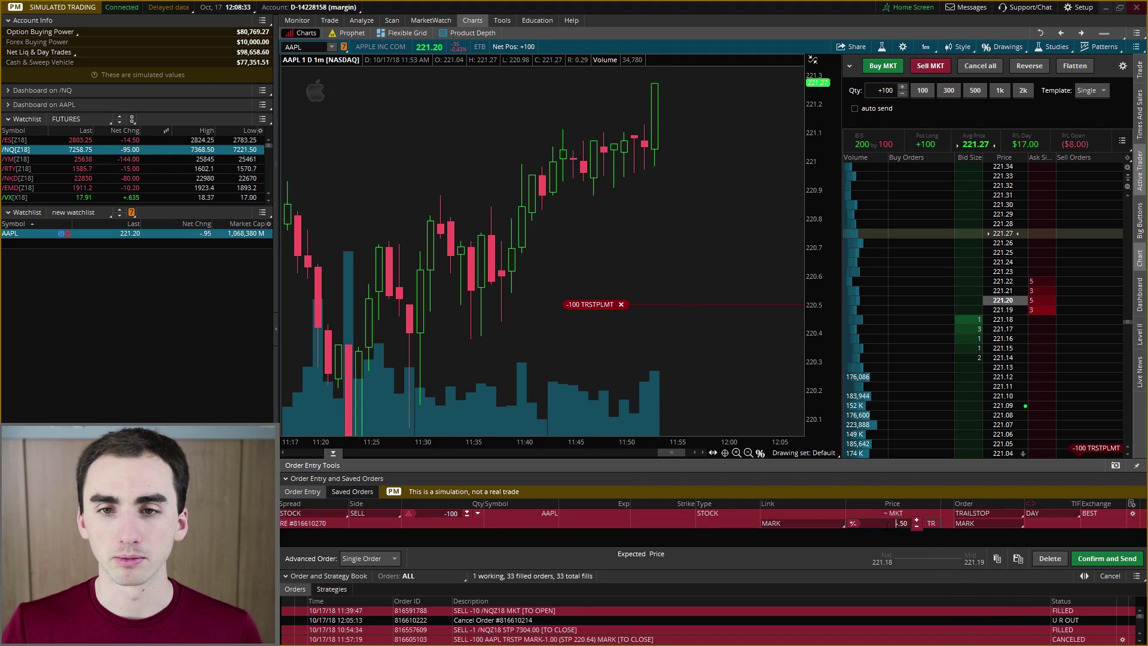
pyautogui.click(908, 528)
pyautogui.write('-')
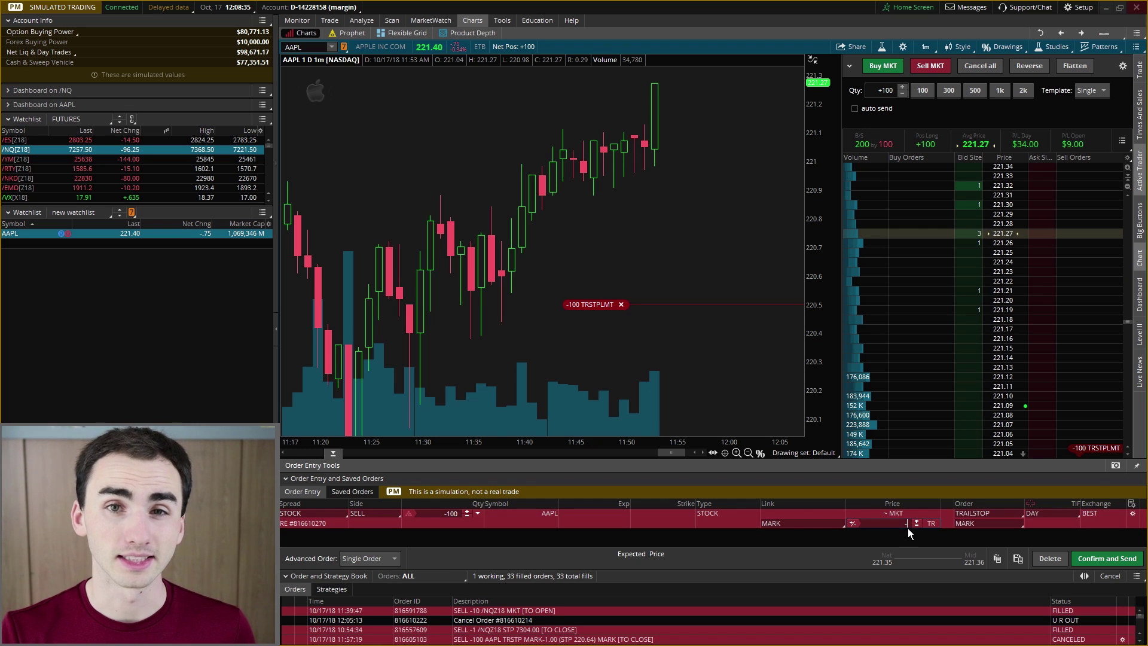
pyautogui.write('5')
pyautogui.press('BackSpace')
pyautogui.write('1')
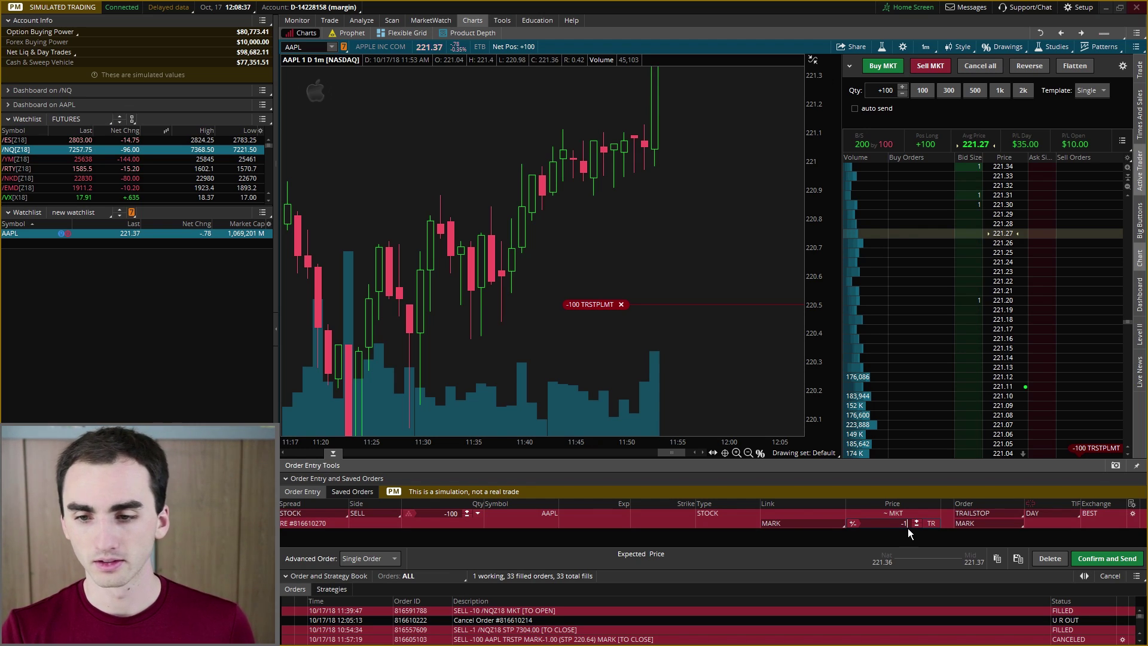
pyautogui.click(1094, 558)
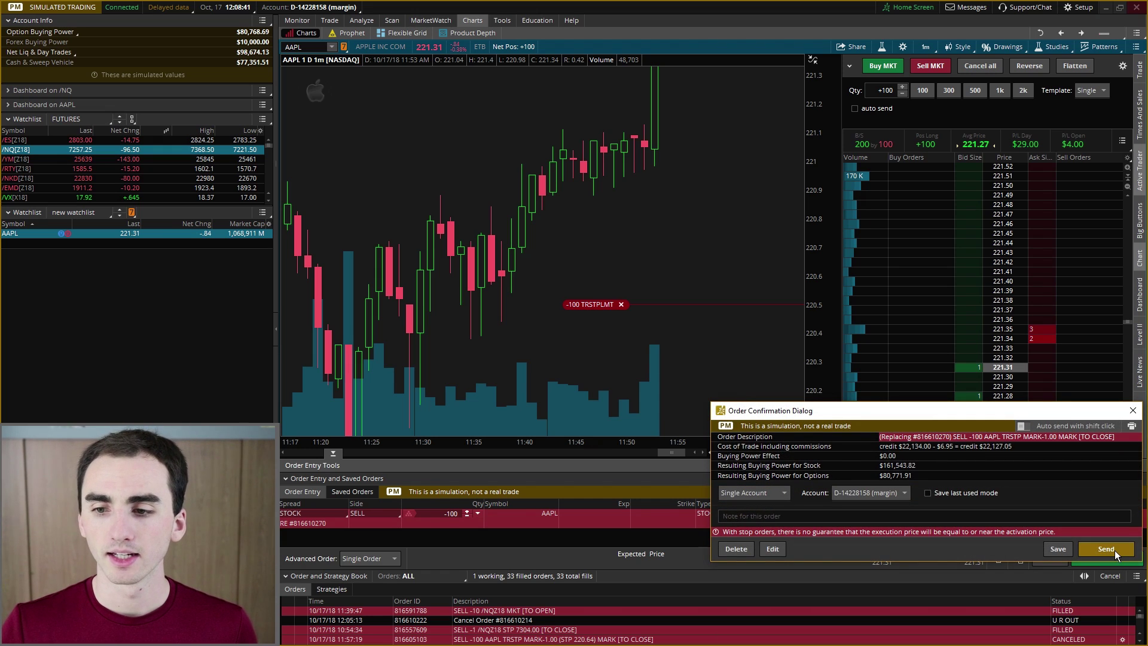
# Step: Send the replacement -100 AAPL trailing stop at mark -1.00, working near 220.70
pyautogui.click(1115, 550)
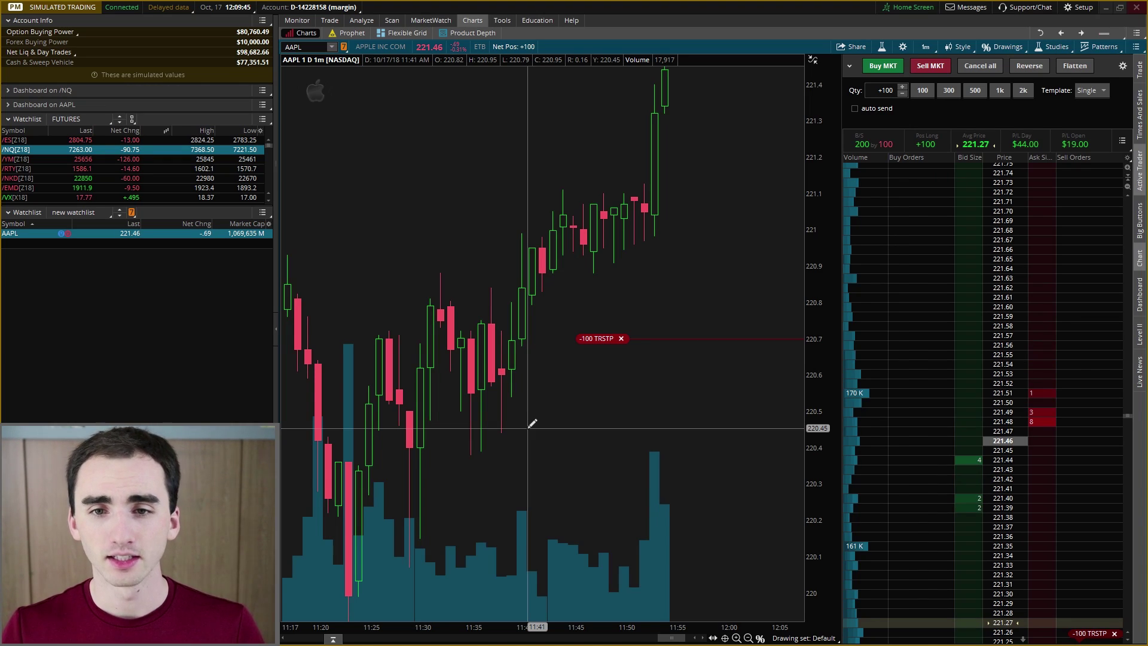
# Step: Cancel/replace the -100 AAPL trailing stop with time-in-force GTC instead of DAY, and send it
pyautogui.rightClick(598, 344)
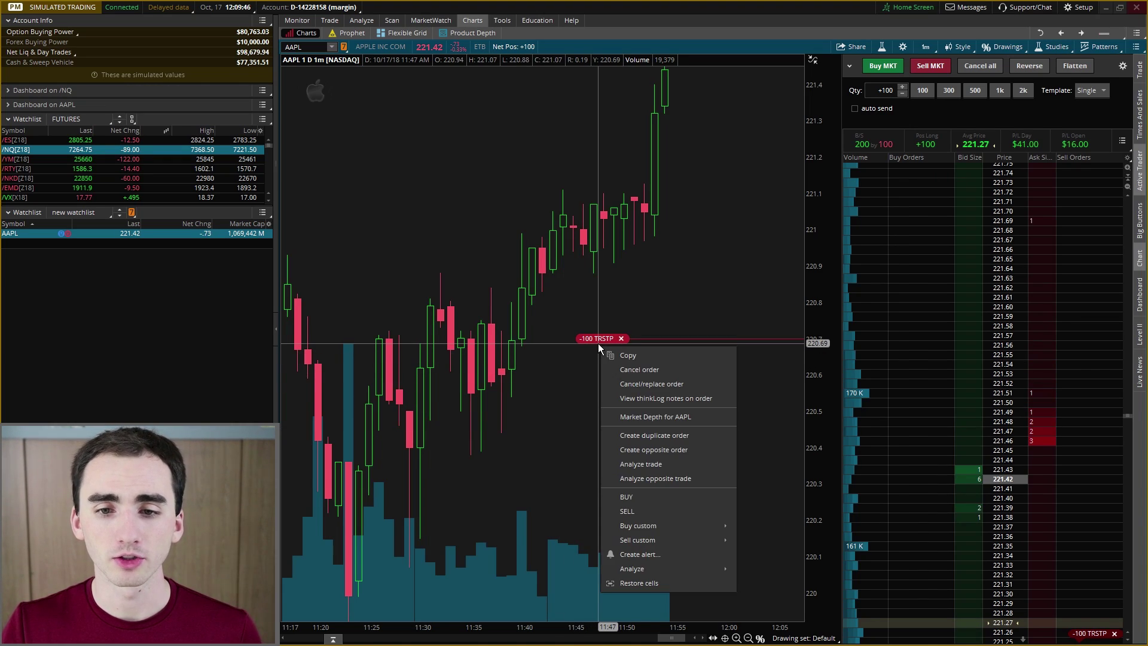
pyautogui.click(638, 385)
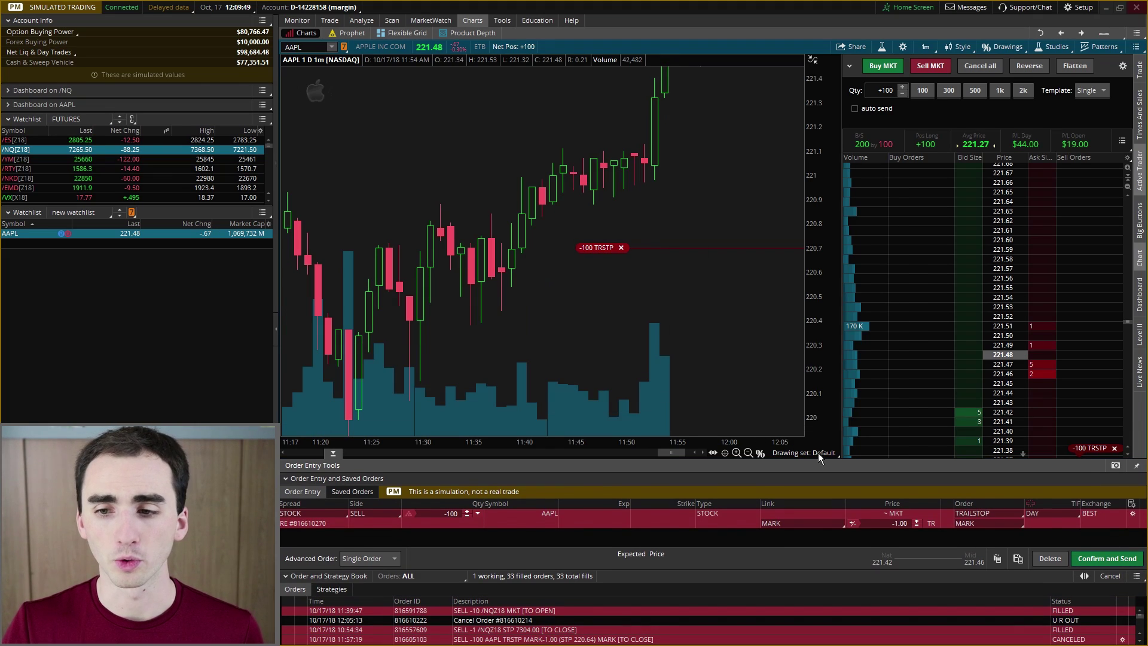
pyautogui.click(1044, 511)
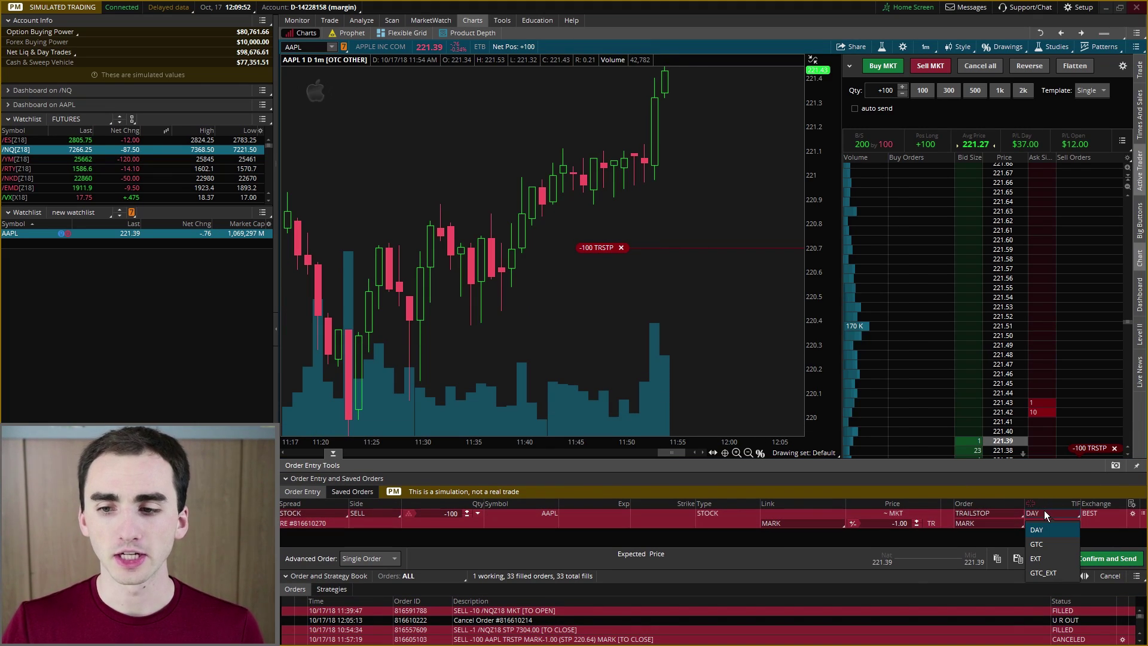
pyautogui.click(1045, 544)
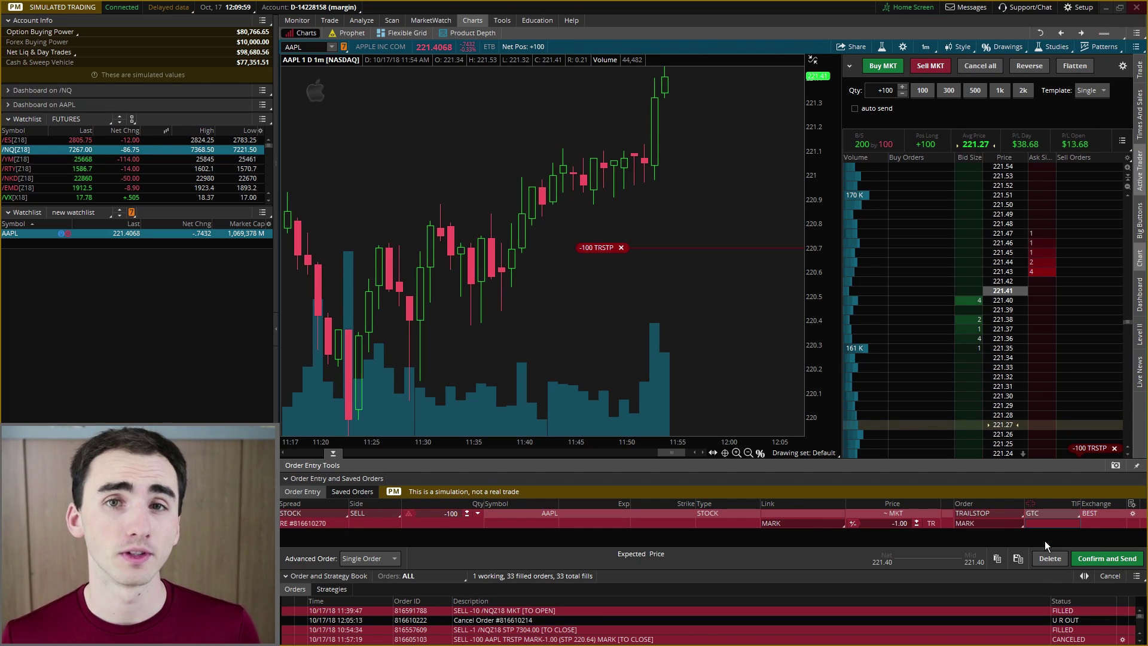
pyautogui.click(1084, 561)
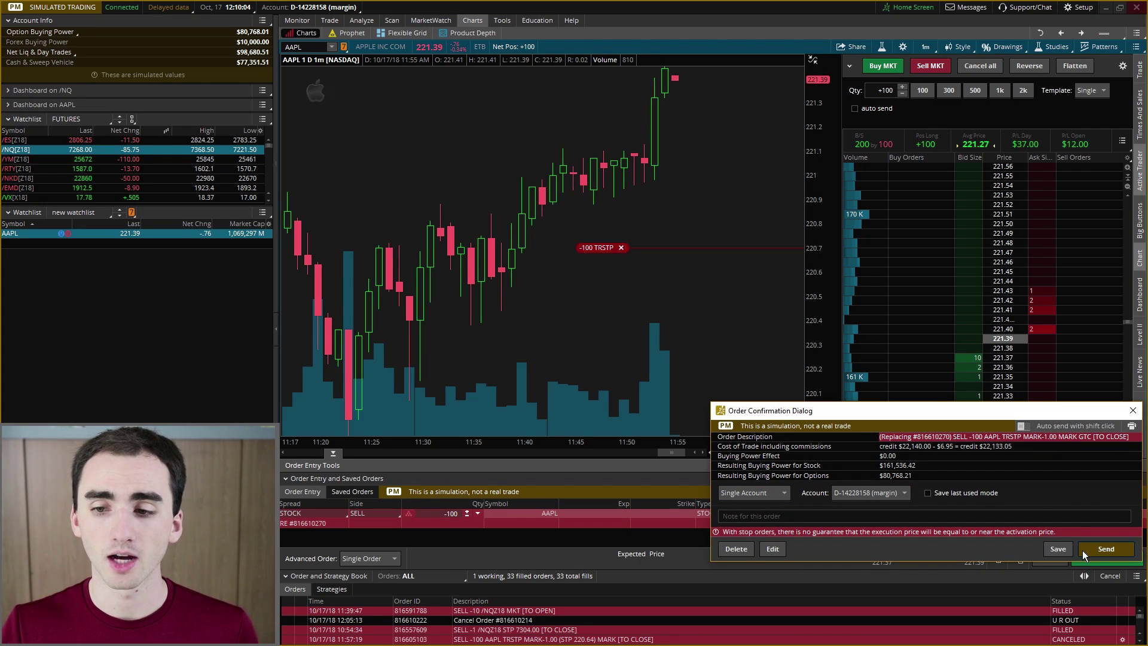
pyautogui.click(1083, 550)
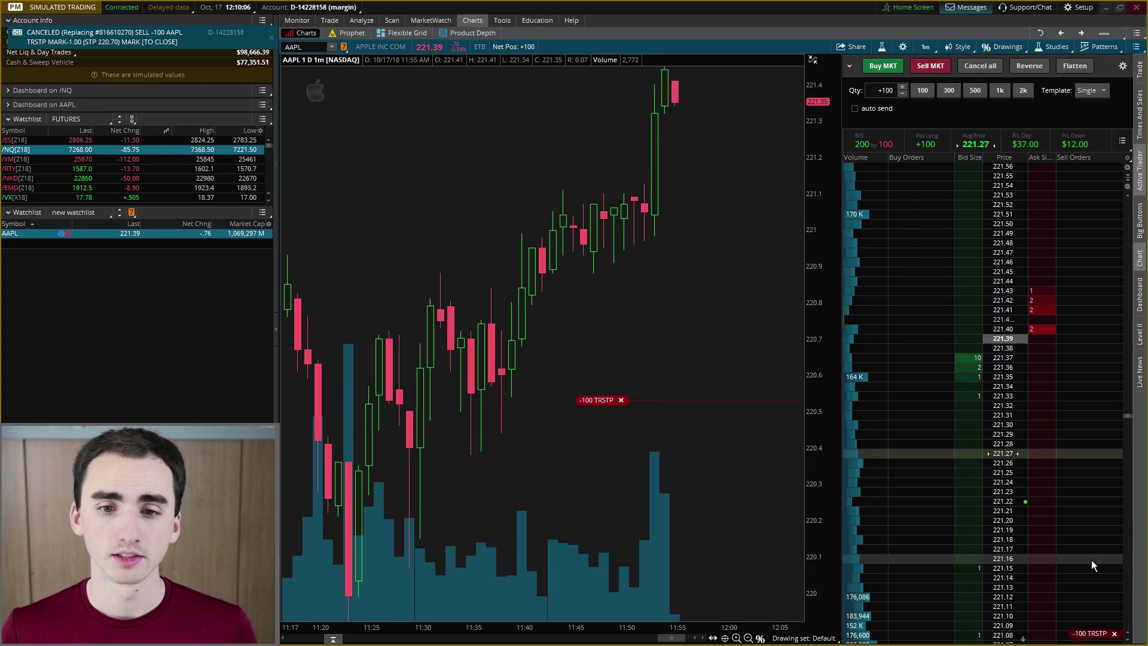